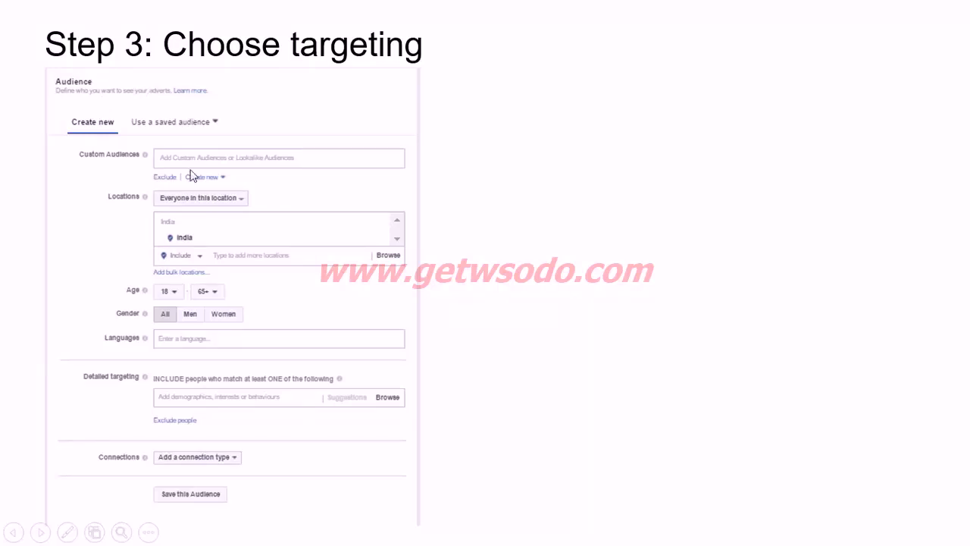
Advance through the placements, budget and schedule, and ad format slides.
click(461, 192)
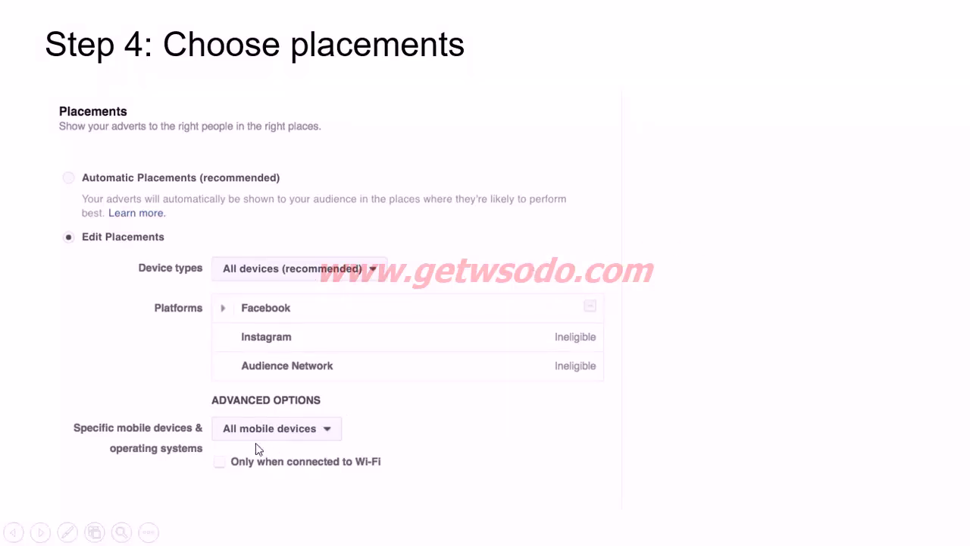
click(642, 301)
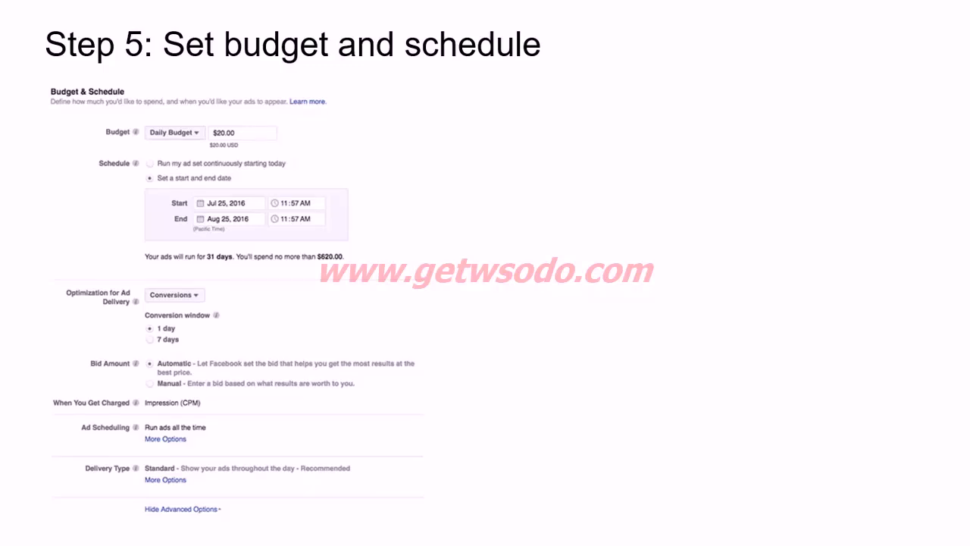
click(407, 250)
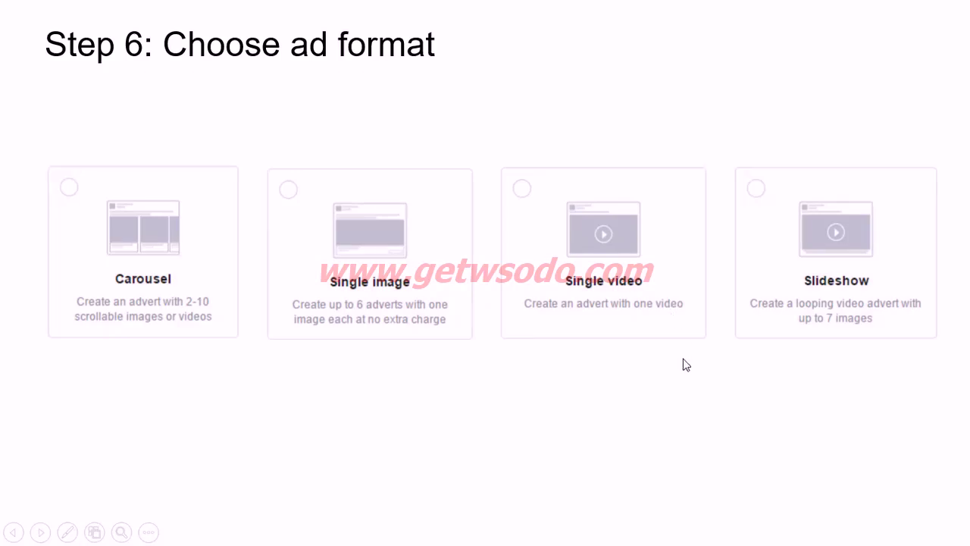
End the slideshow and bring the Facebook news feed in Chrome forward.
key(Escape)
mouse_move(556, 531)
click(471, 470)
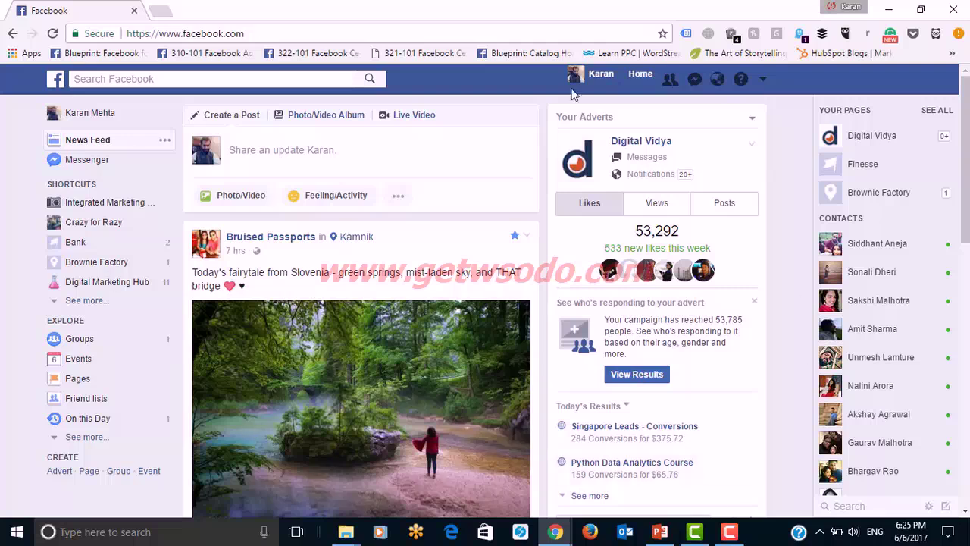
Choose Create Adverts from the account dropdown in Facebook's top bar.
click(764, 82)
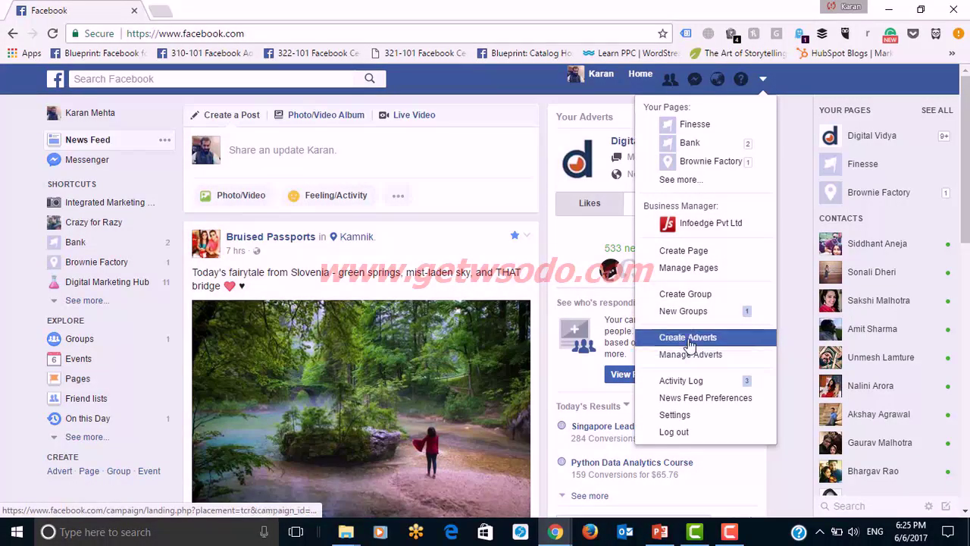
click(742, 335)
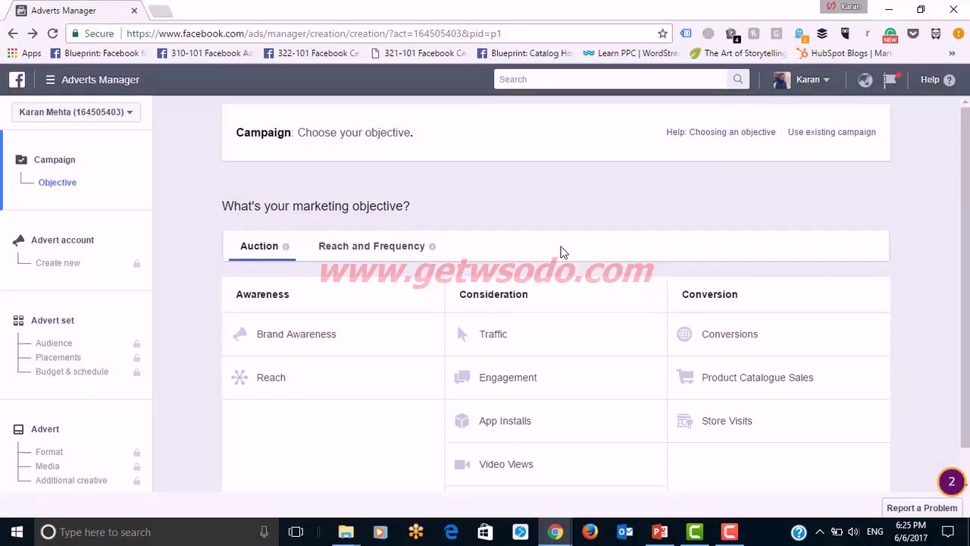
Pick the Brand Awareness objective, rename the campaign 'Brand Campaign', and proceed to advert account setup.
scroll(561, 252, down, 1)
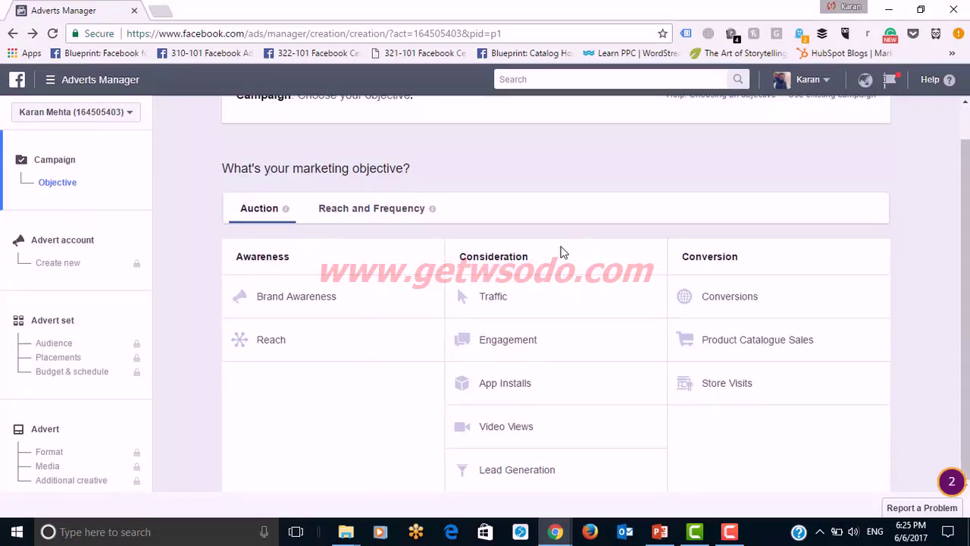
click(401, 303)
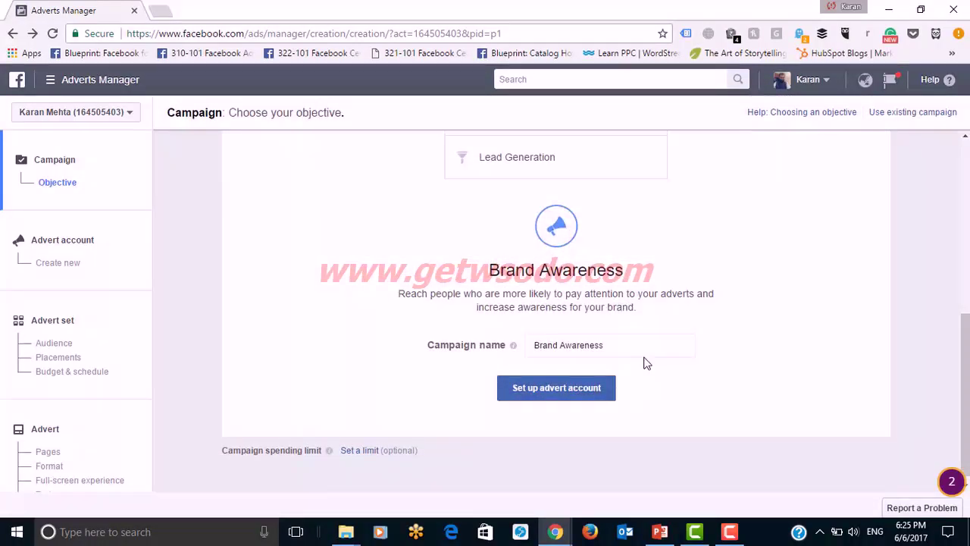
drag(641, 346, 538, 354)
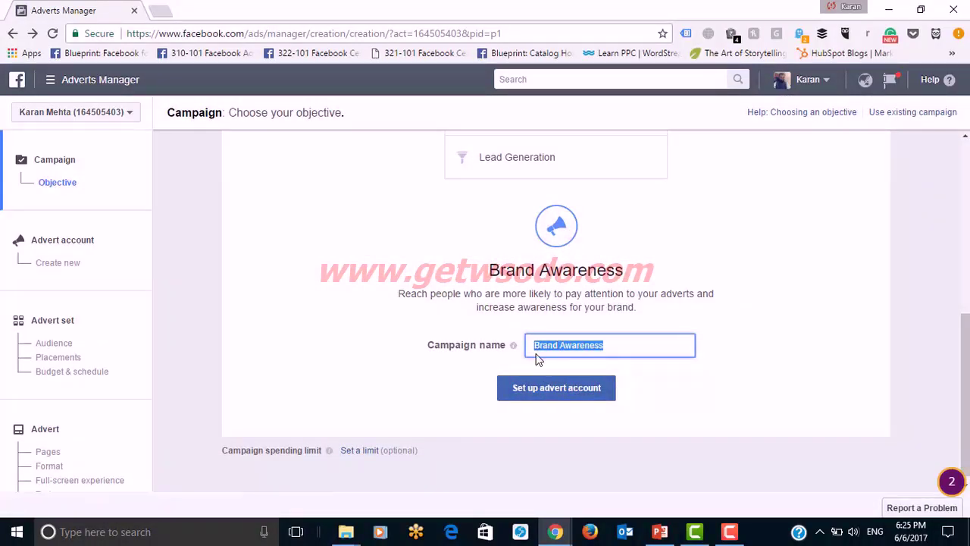
text(Brand )
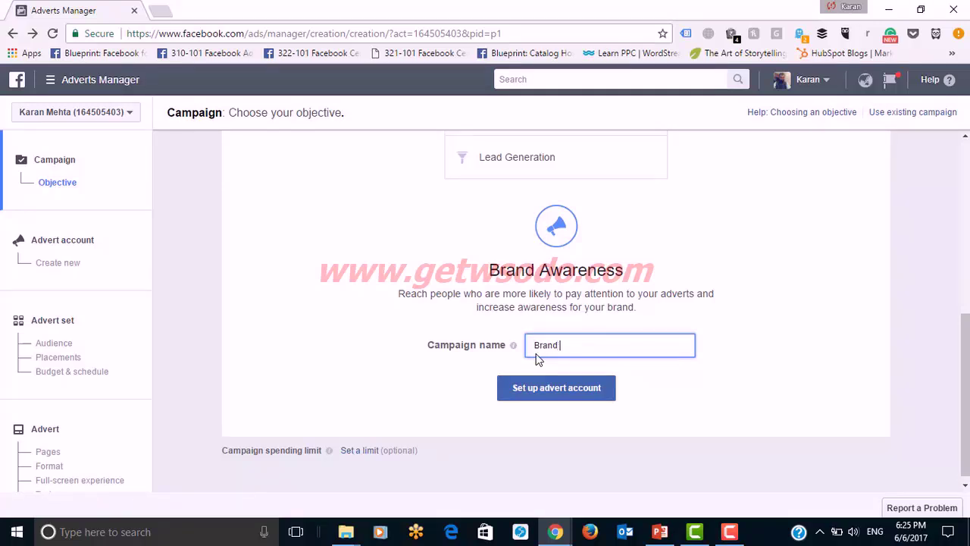
text(Campaign)
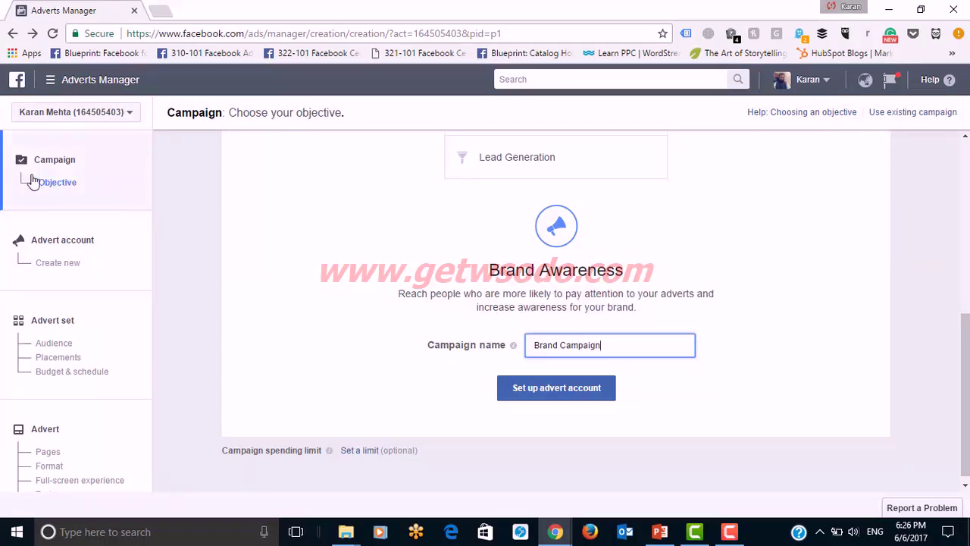
click(557, 388)
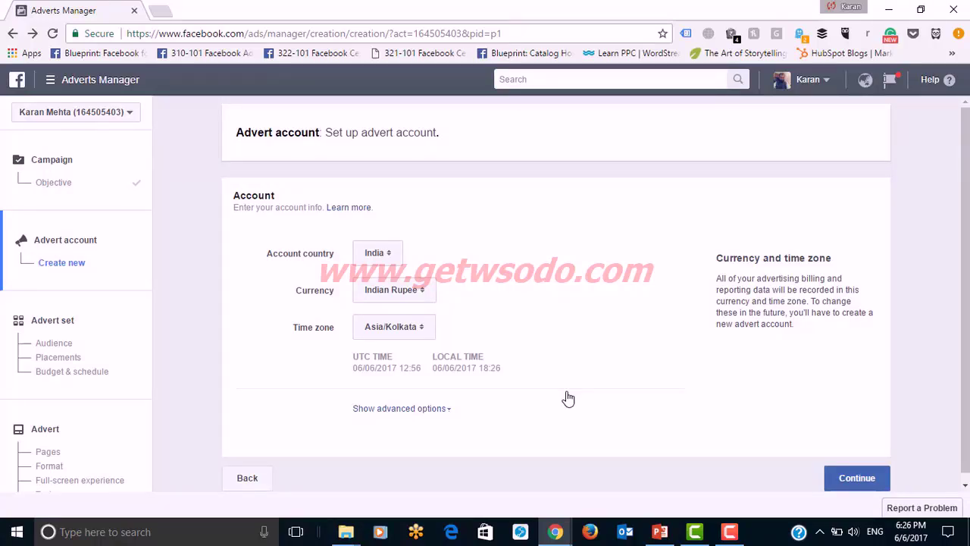
Keep Indian Rupee as currency and India as account country, then continue to the advert set.
click(402, 298)
click(662, 351)
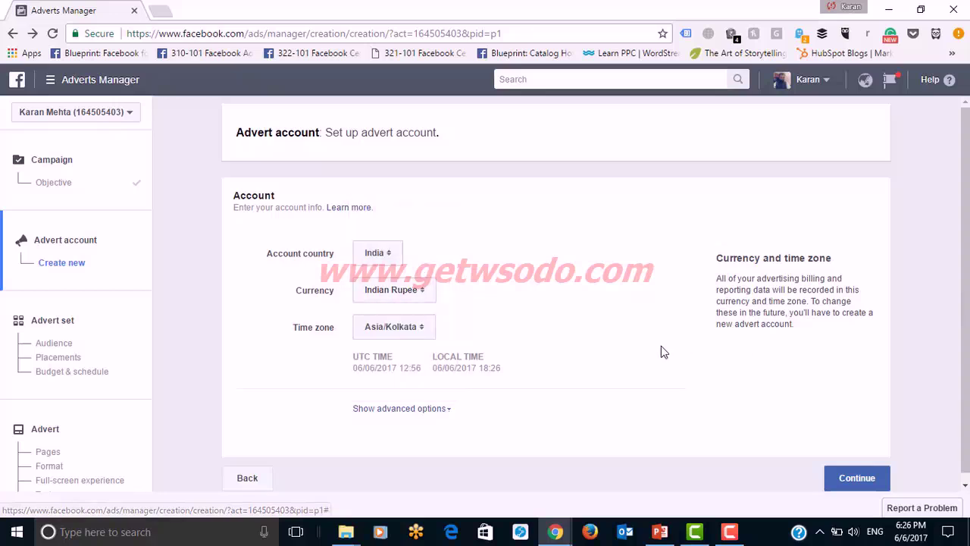
click(391, 264)
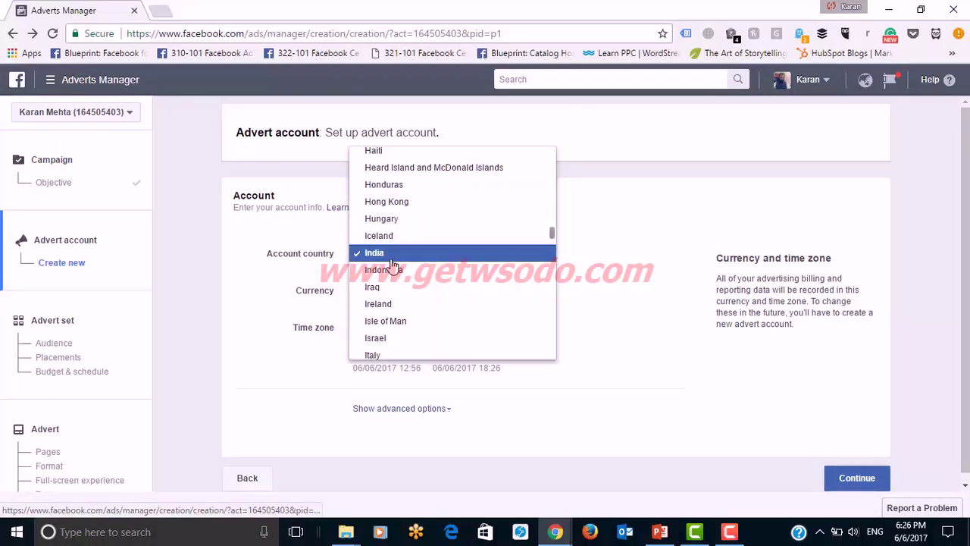
click(602, 307)
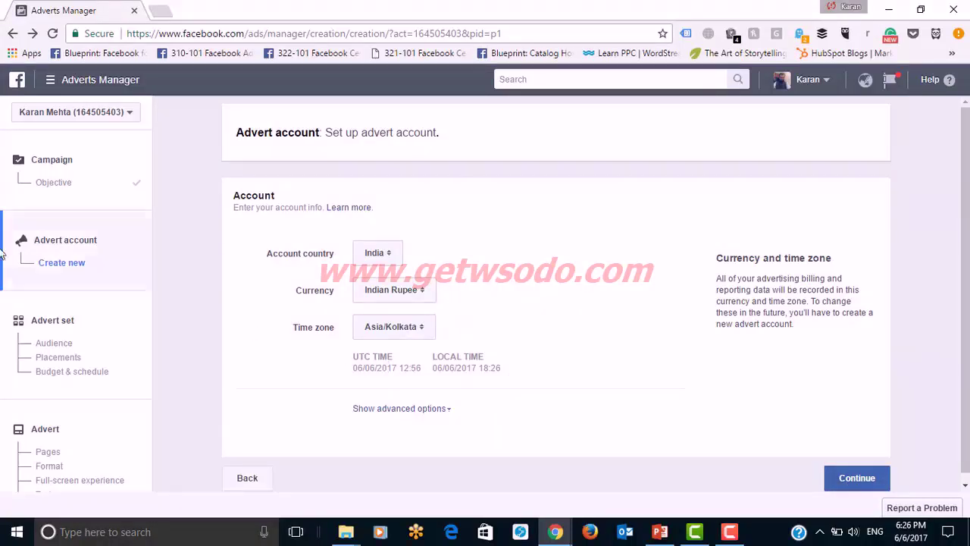
click(857, 479)
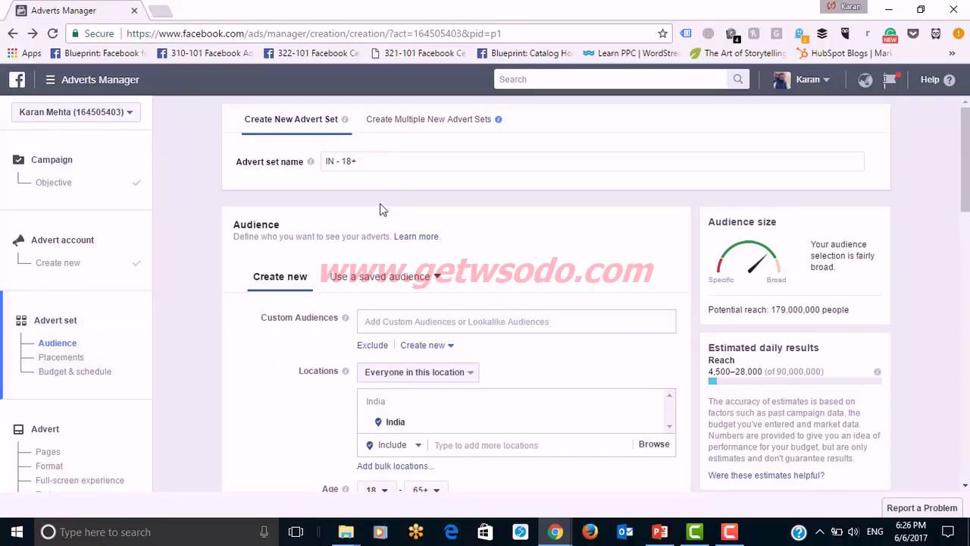
Replace the advert set name 'IN - 18+' with 'Adeset 1' and scroll to the Audience section.
triple_click(339, 161)
text(Adeset 1)
click(467, 185)
scroll(562, 260, down, 3)
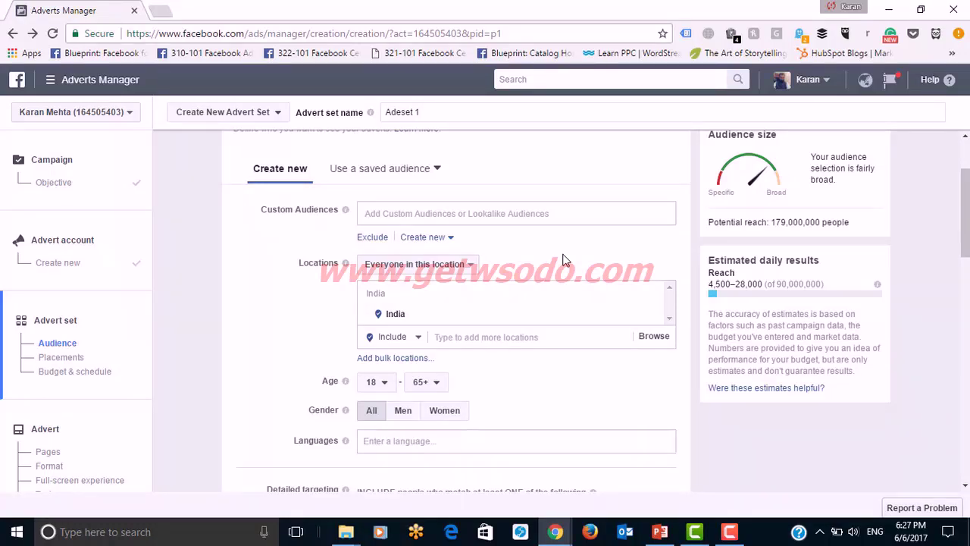
scroll(564, 260, down, 2)
scroll(563, 260, up, 1)
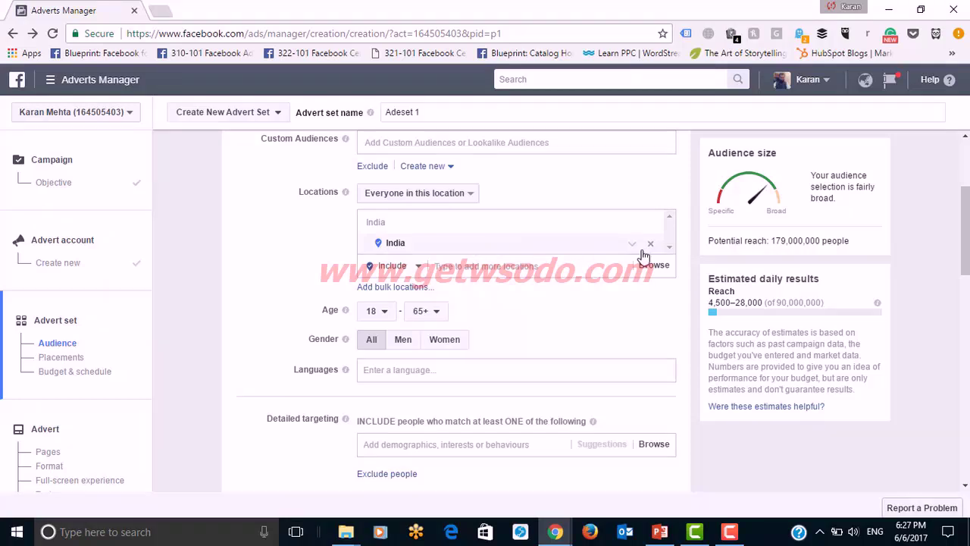
Add Singapore as a targeted country alongside India.
click(517, 267)
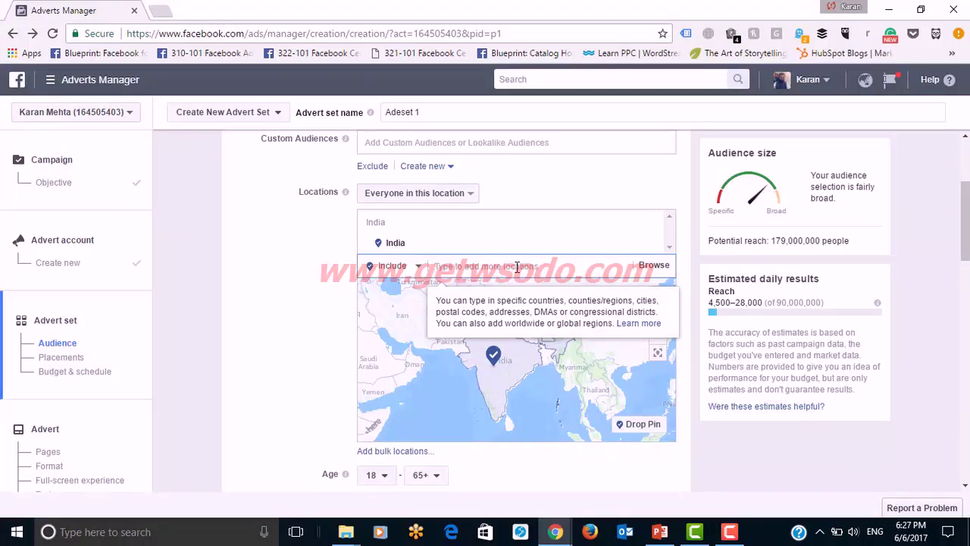
text(singa)
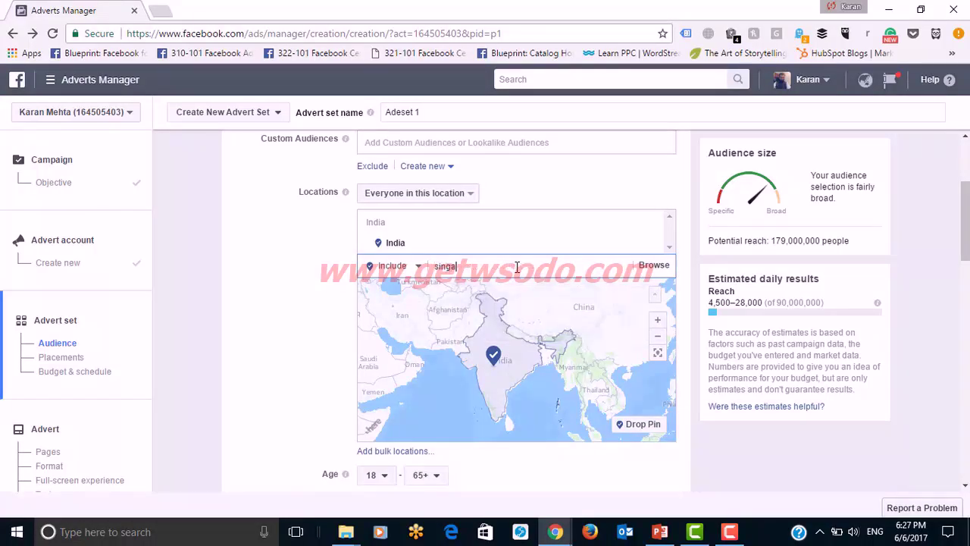
text(pore)
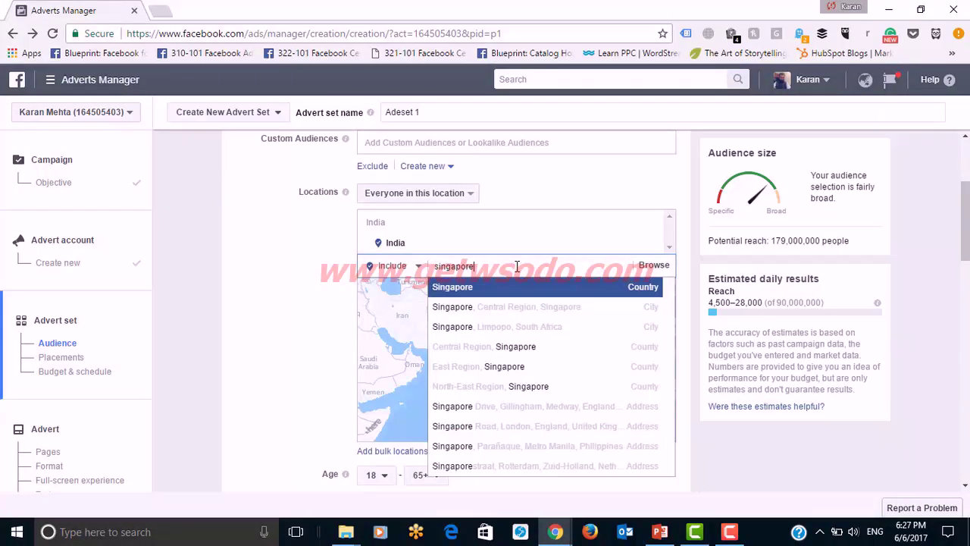
click(529, 295)
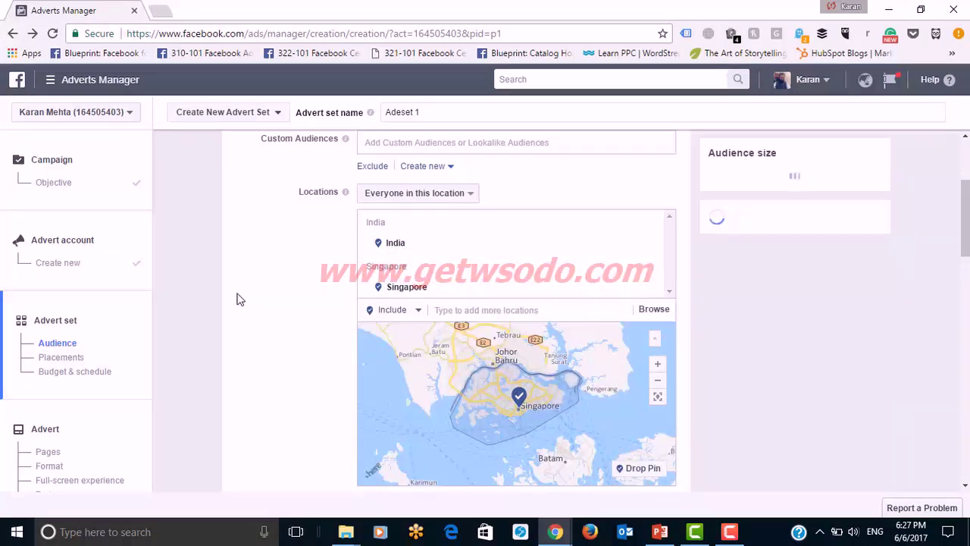
Set the audience age range to 14–60.
scroll(238, 296, down, 3)
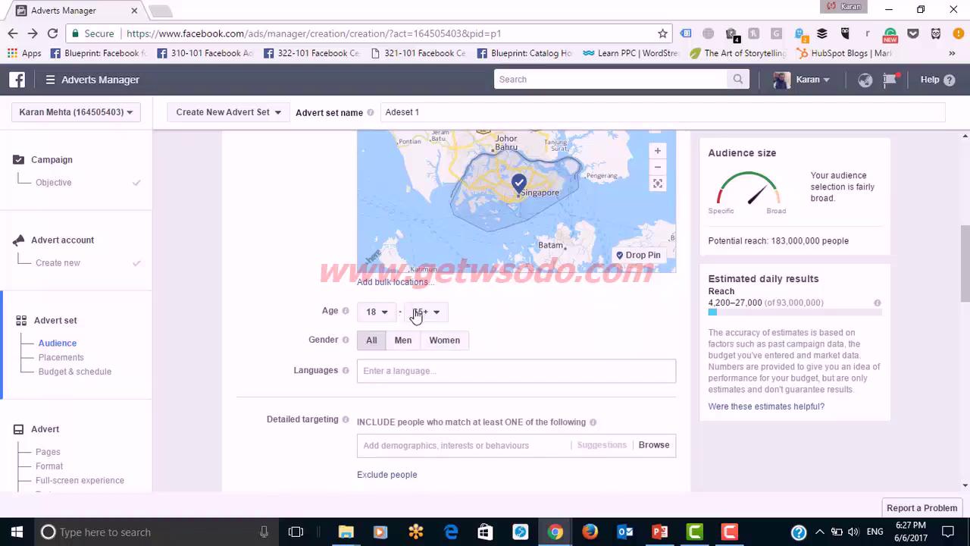
click(419, 312)
click(433, 215)
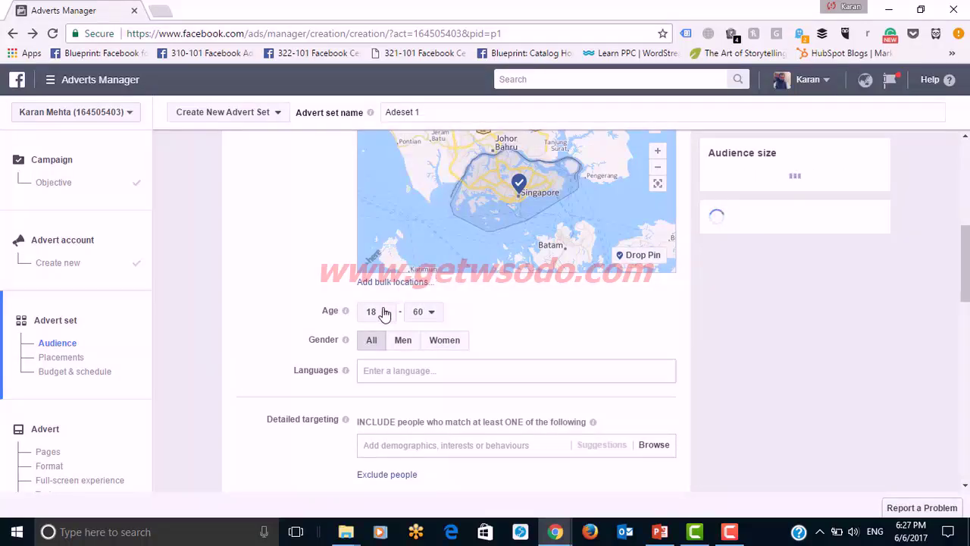
click(379, 311)
click(386, 152)
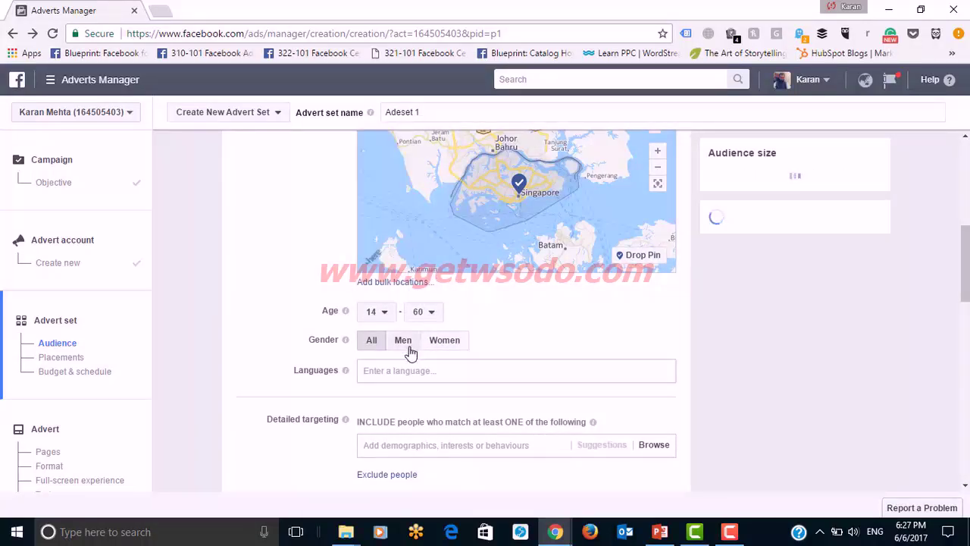
Restrict the audience gender to Women.
scroll(531, 332, down, 2)
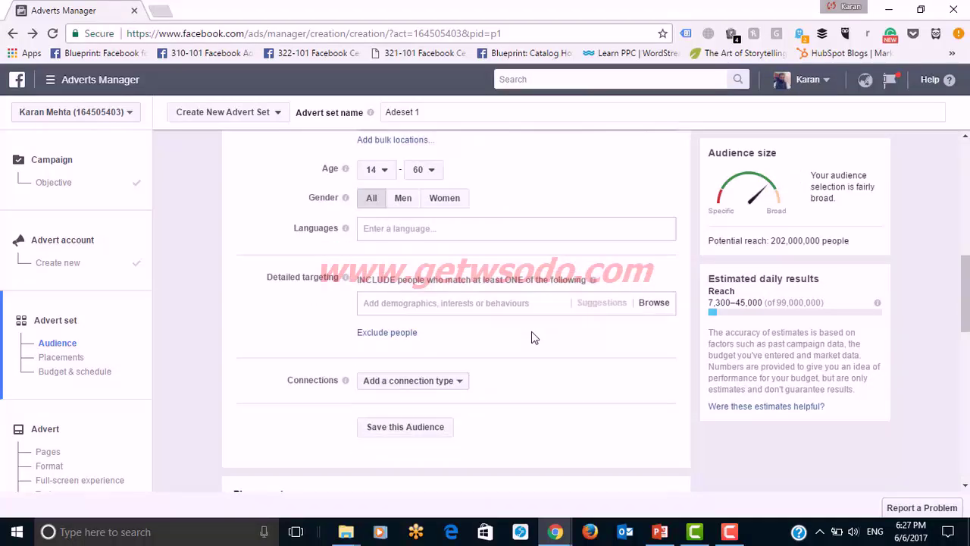
click(397, 206)
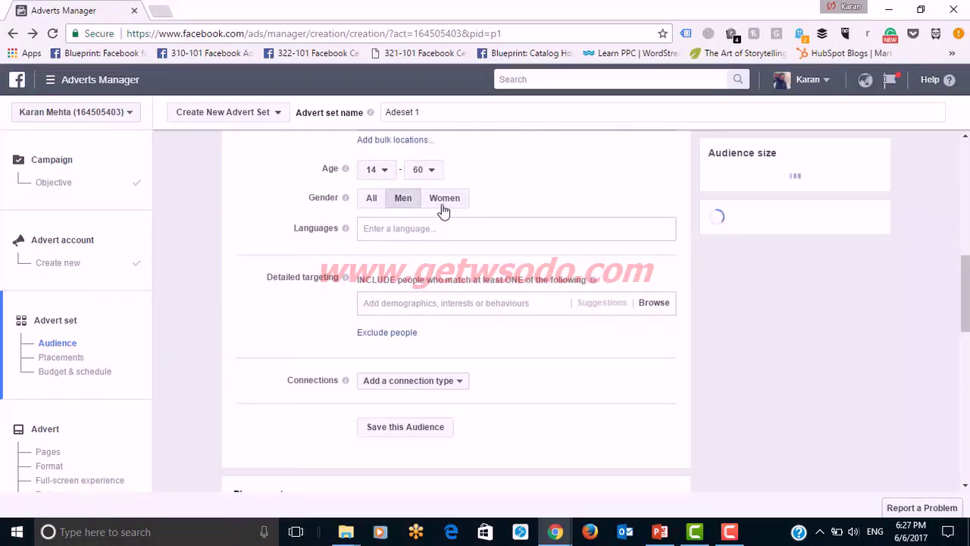
click(444, 205)
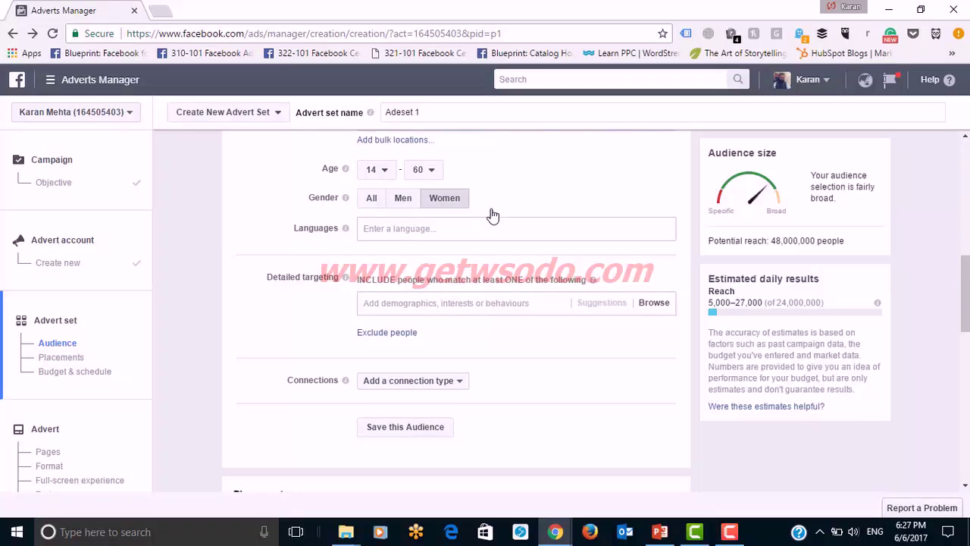
click(467, 233)
Set the language to English (All) and add all Films interests under Interests > Entertainment.
text(english)
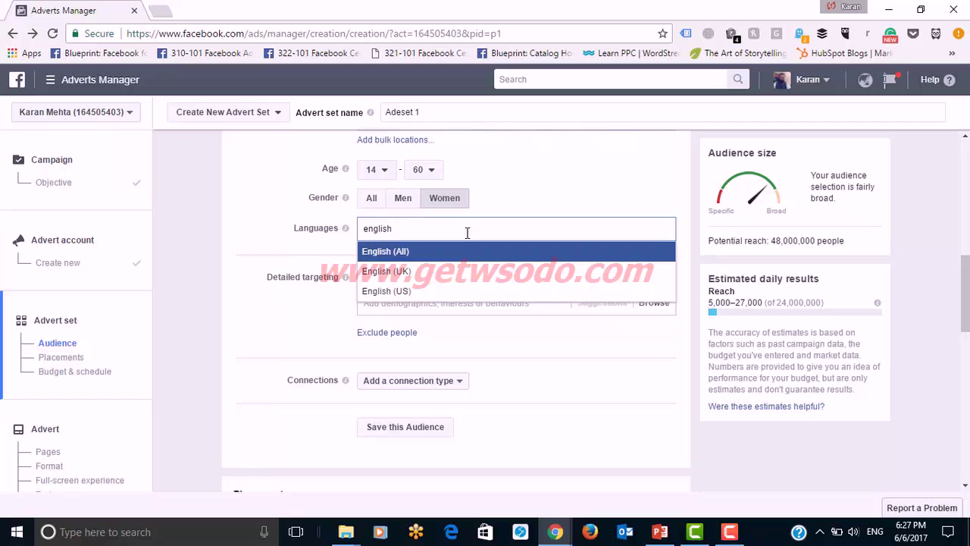
click(466, 251)
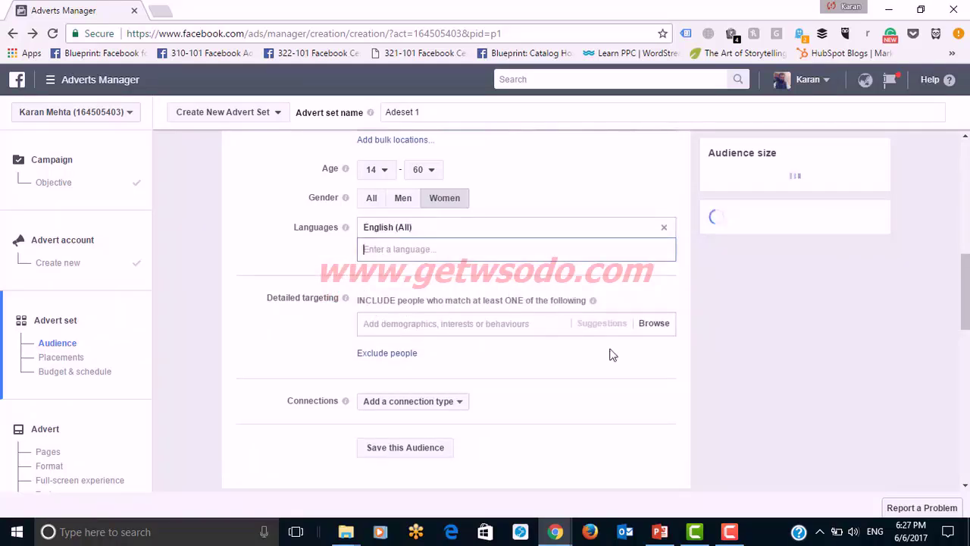
click(664, 326)
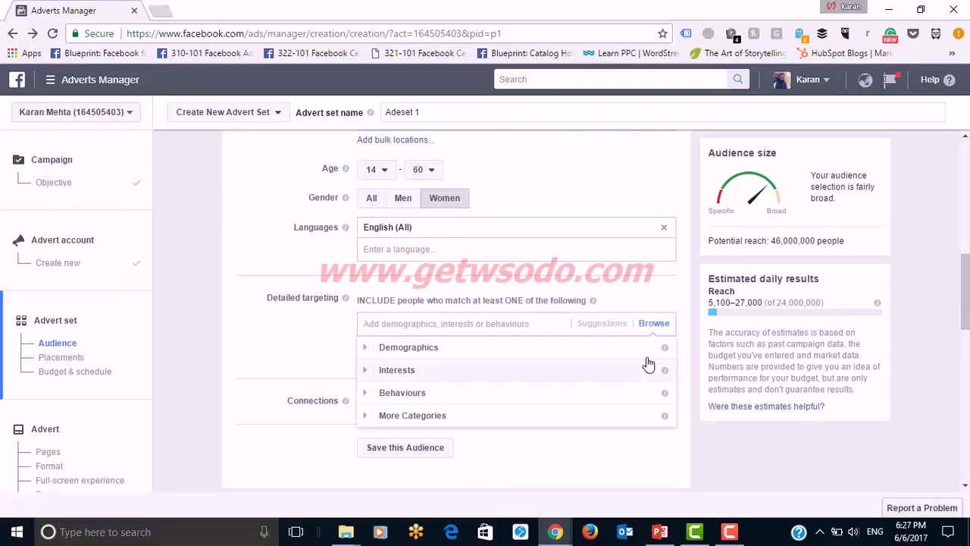
scroll(659, 360, down, 1)
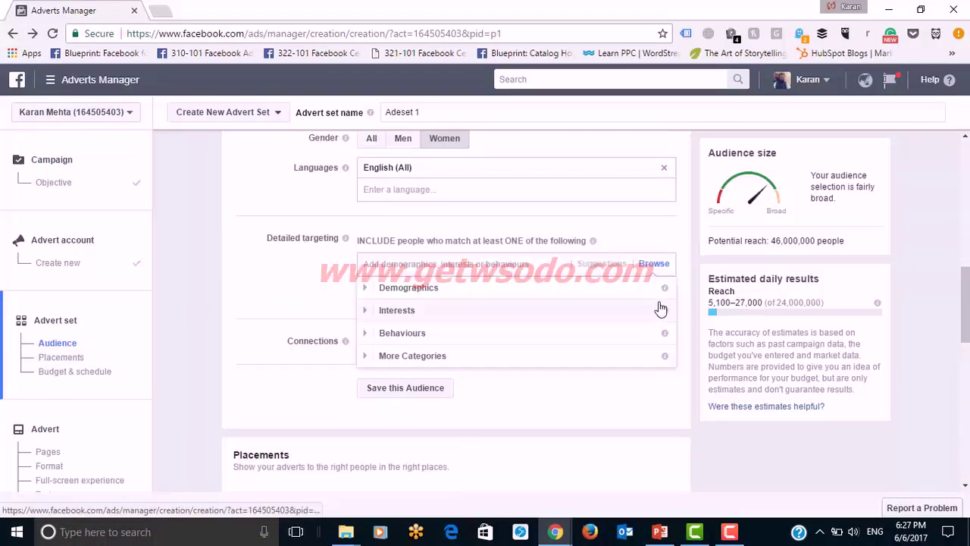
mouse_move(665, 289)
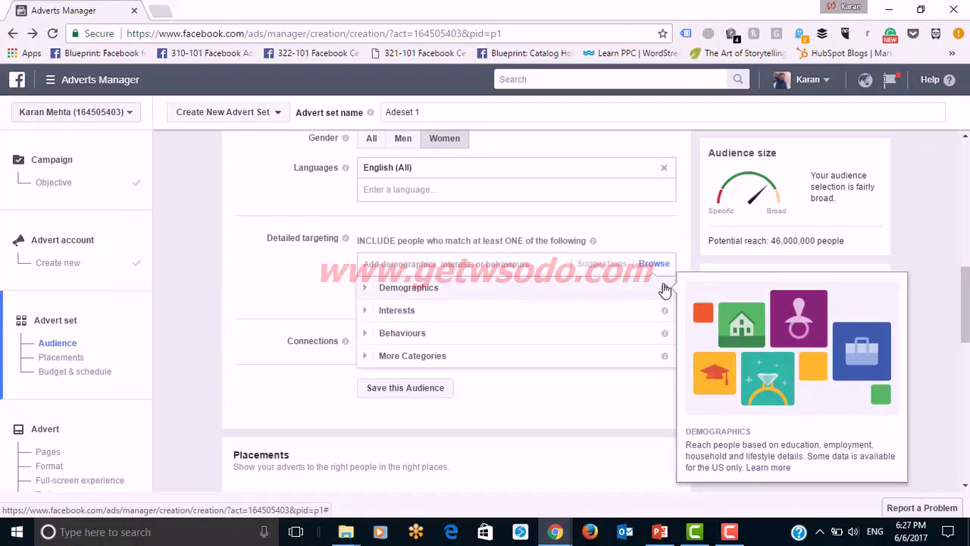
click(438, 291)
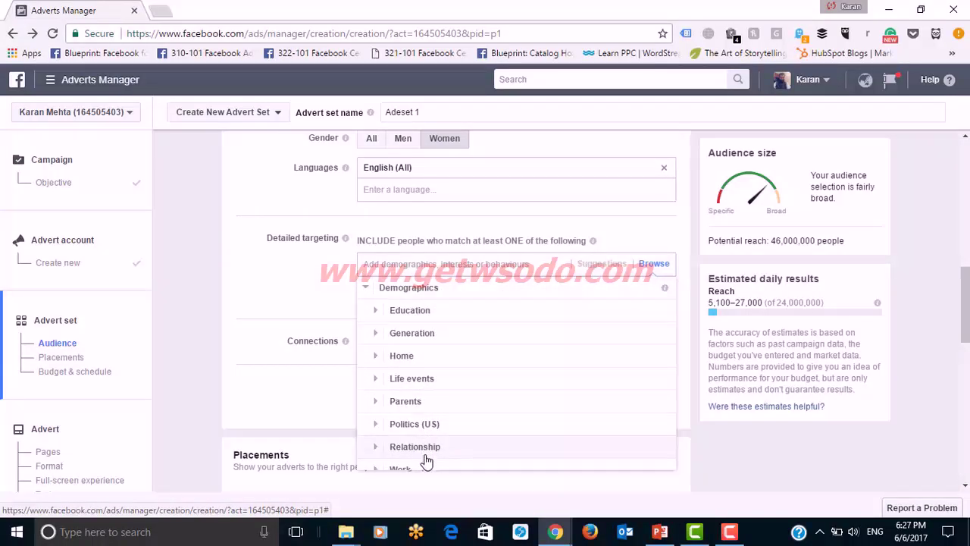
click(371, 288)
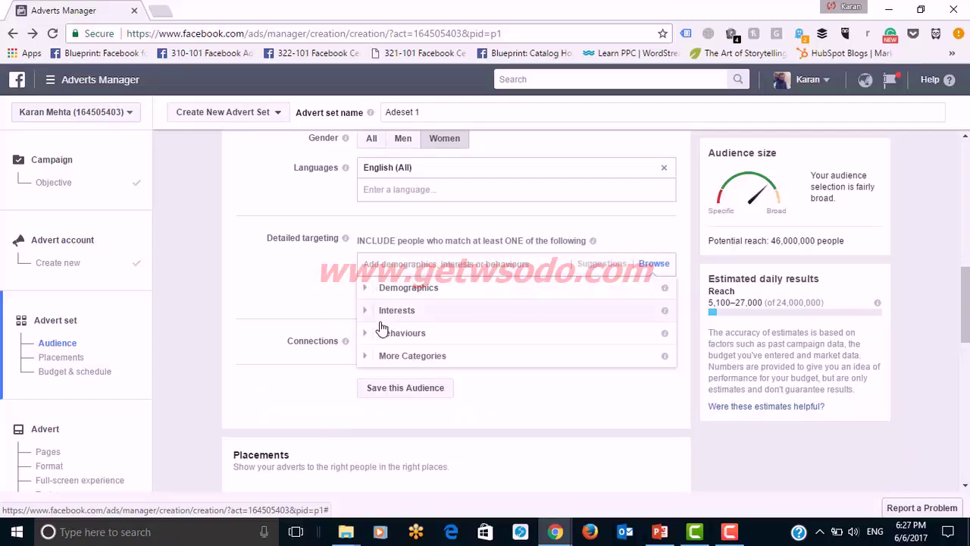
click(382, 311)
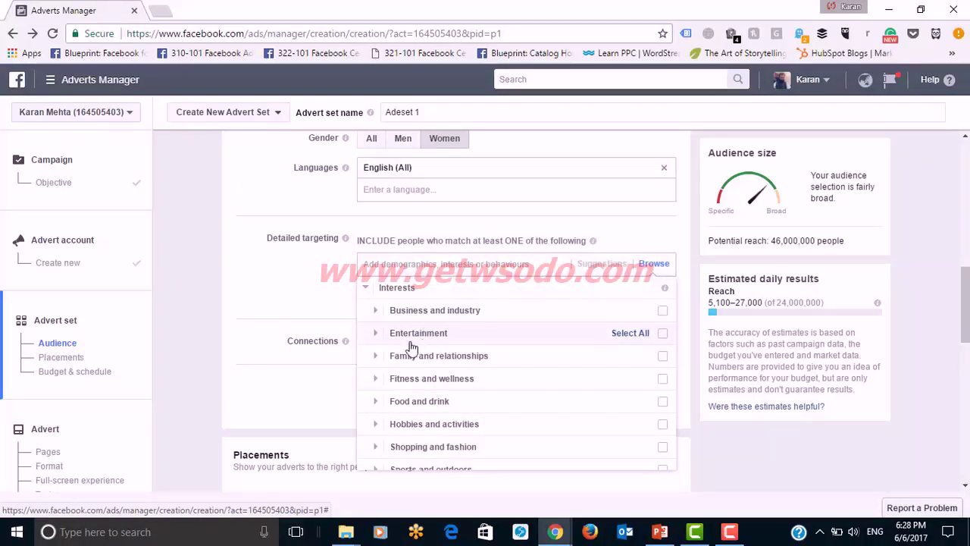
click(376, 333)
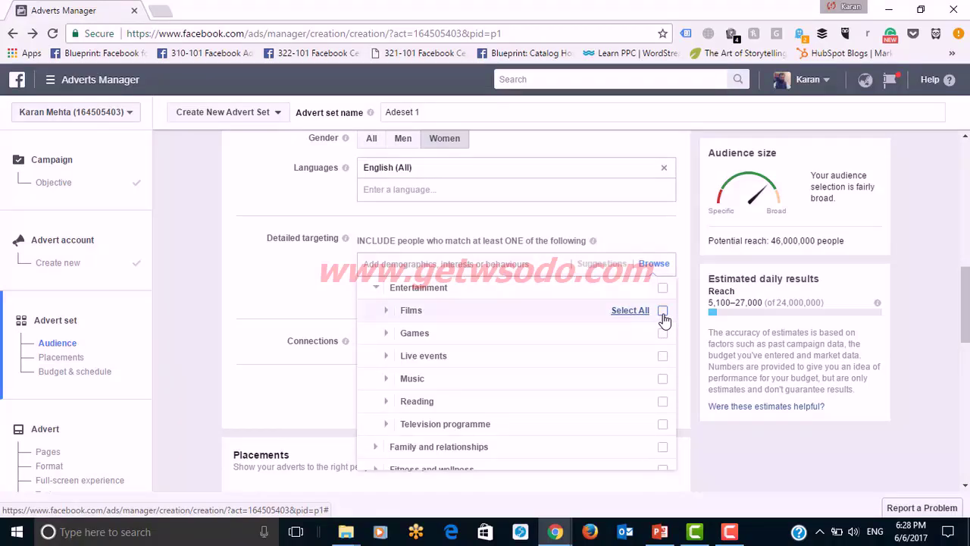
click(663, 317)
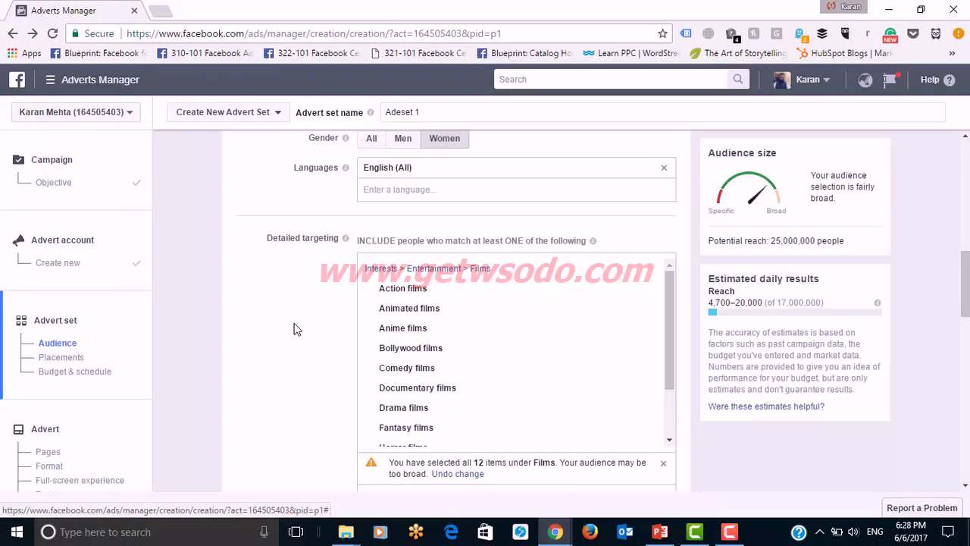
scroll(281, 390, down, 2)
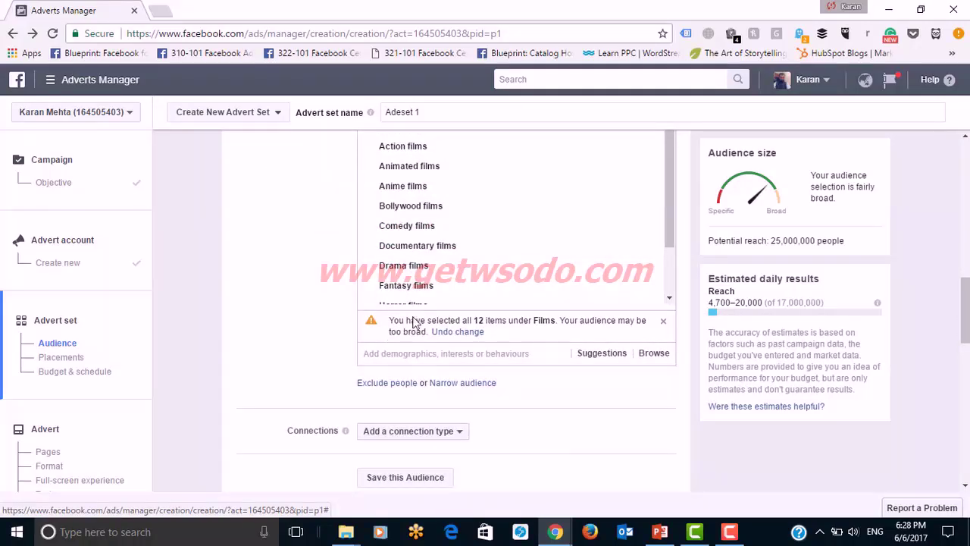
Add Early technology adopters from Behaviours > Digital activities to the detailed targeting.
click(654, 353)
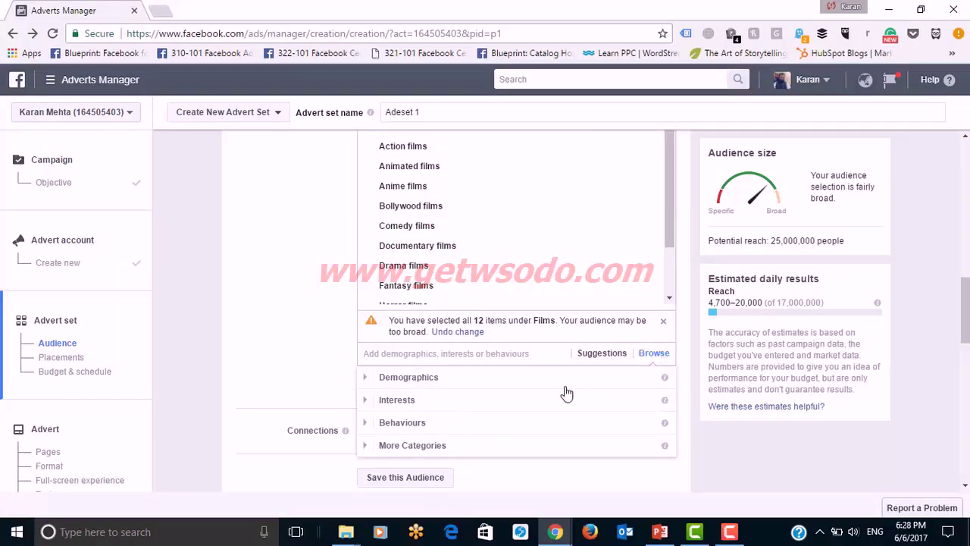
scroll(463, 427, down, 1)
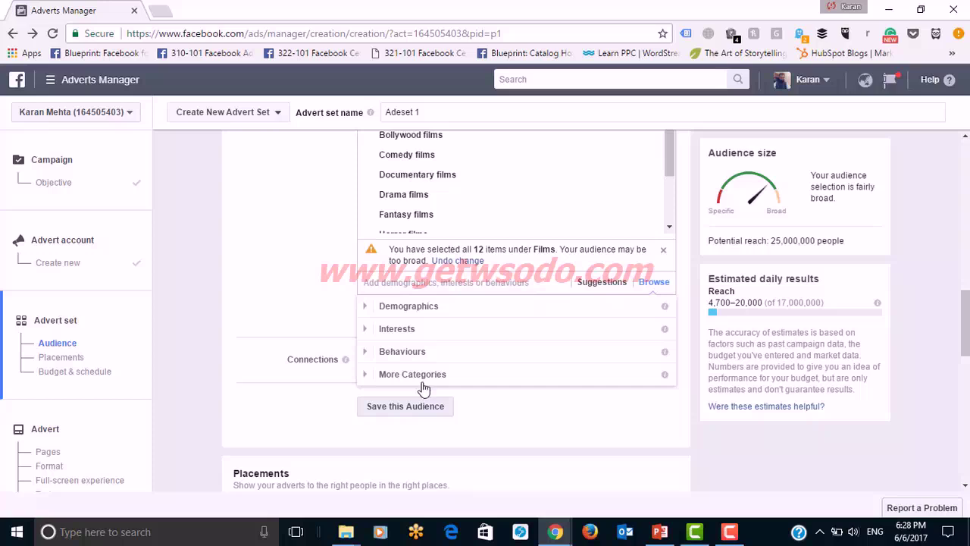
click(365, 354)
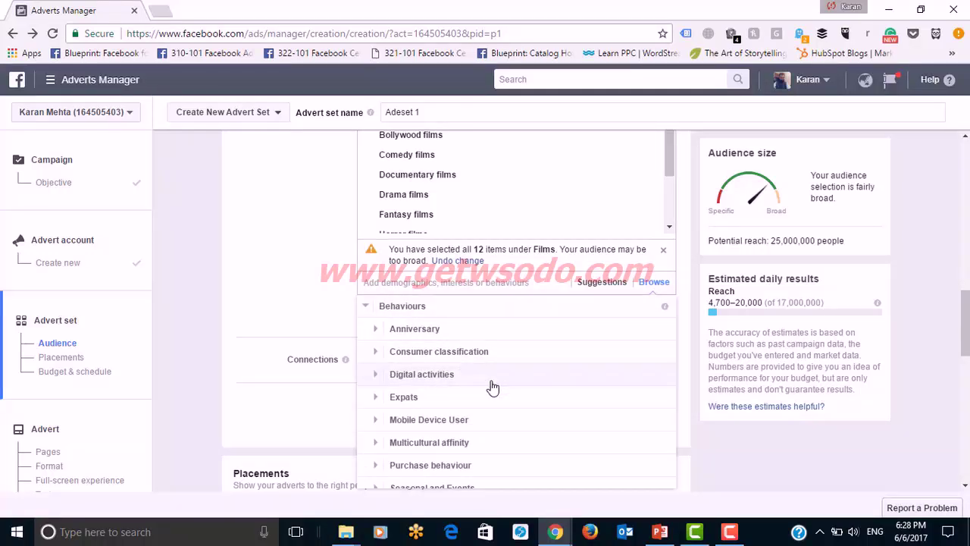
click(398, 374)
mouse_move(494, 375)
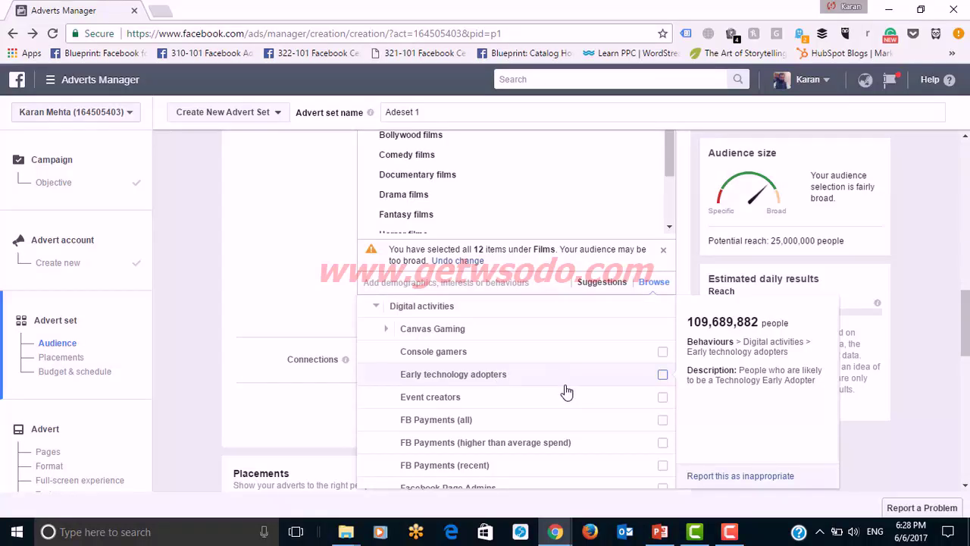
scroll(567, 392, down, 2)
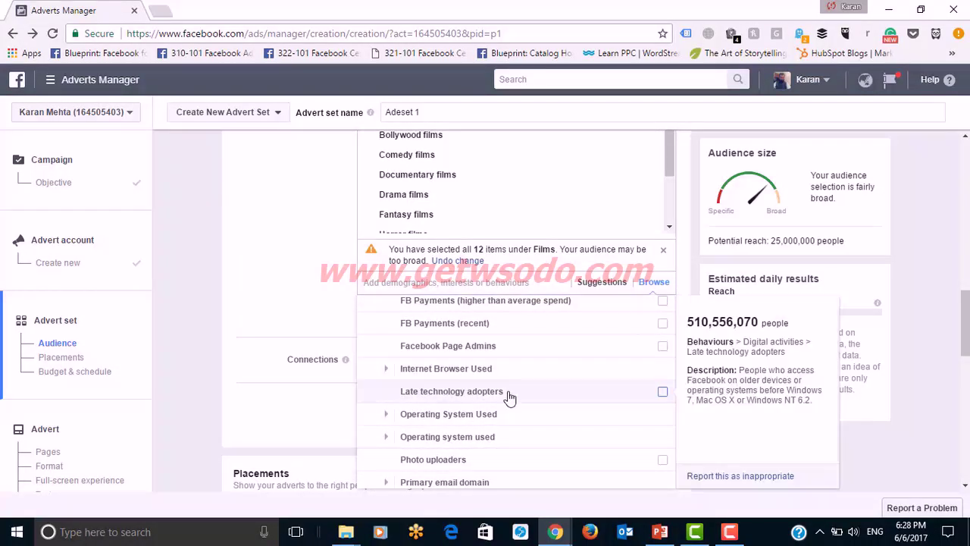
scroll(510, 397, up, 1)
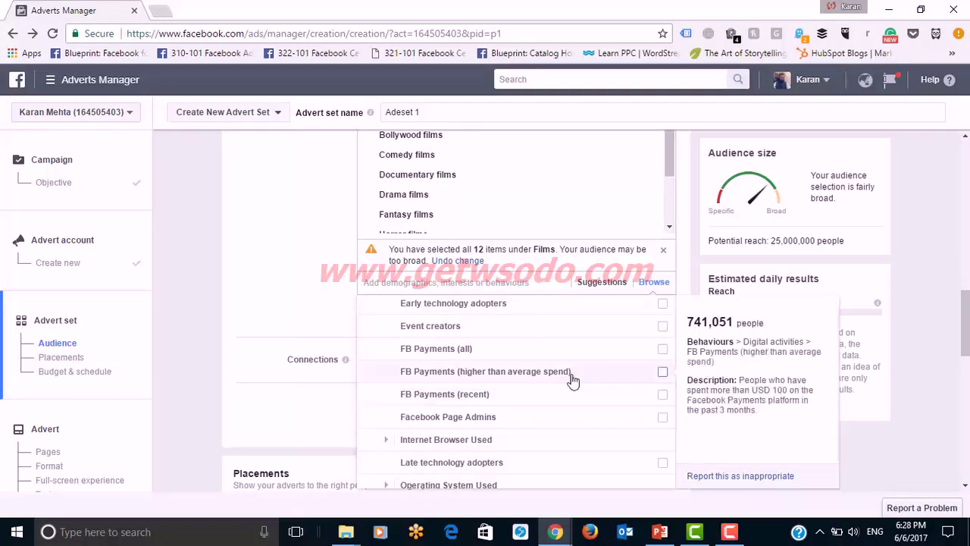
scroll(595, 364, up, 1)
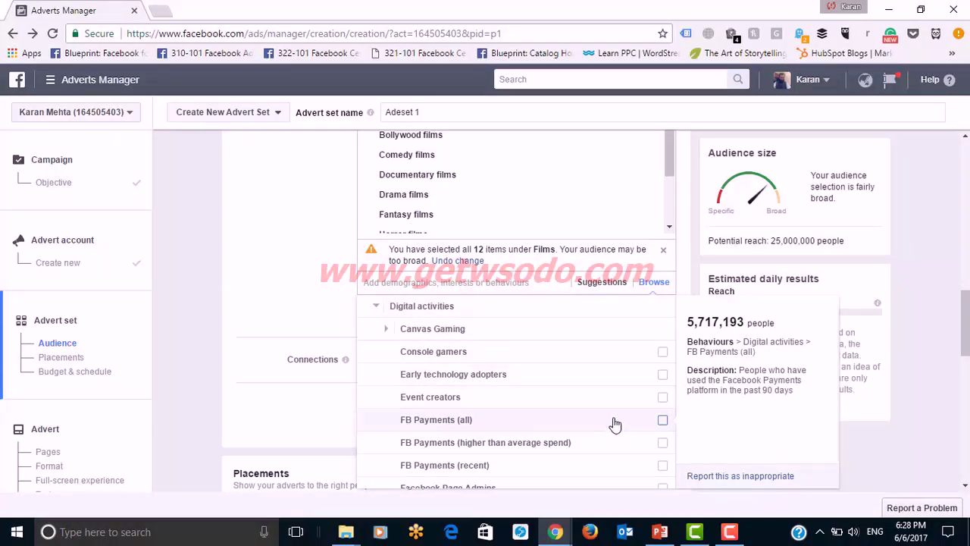
click(372, 364)
scroll(321, 347, down, 3)
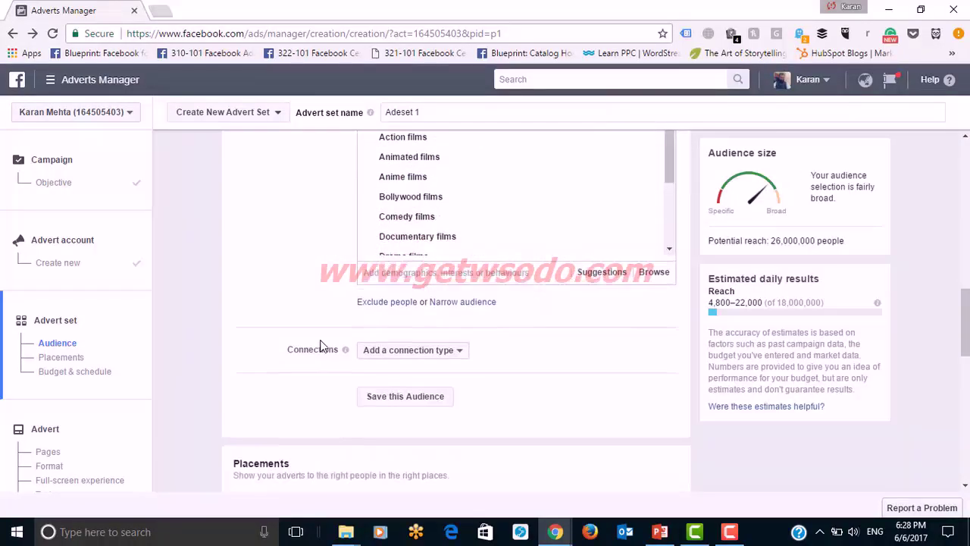
click(607, 278)
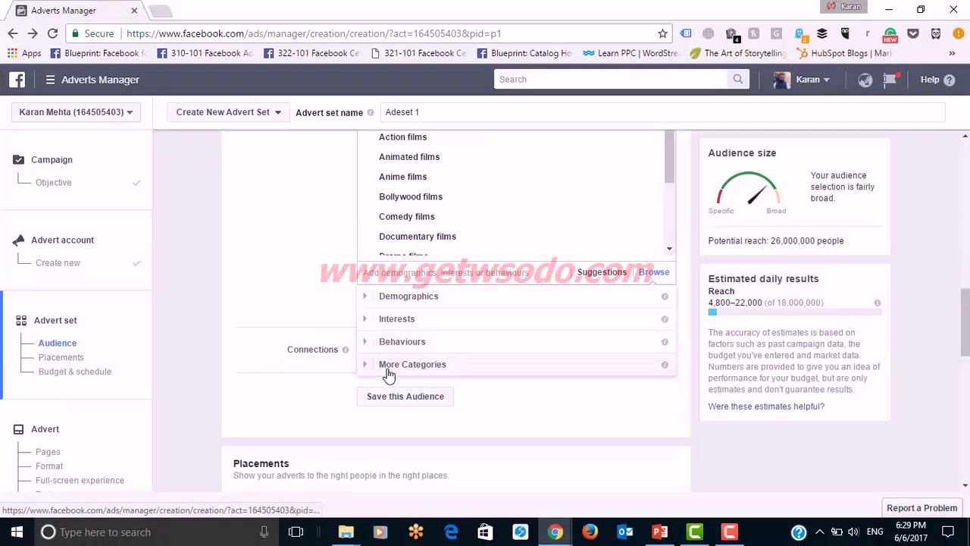
click(365, 367)
click(367, 368)
click(281, 288)
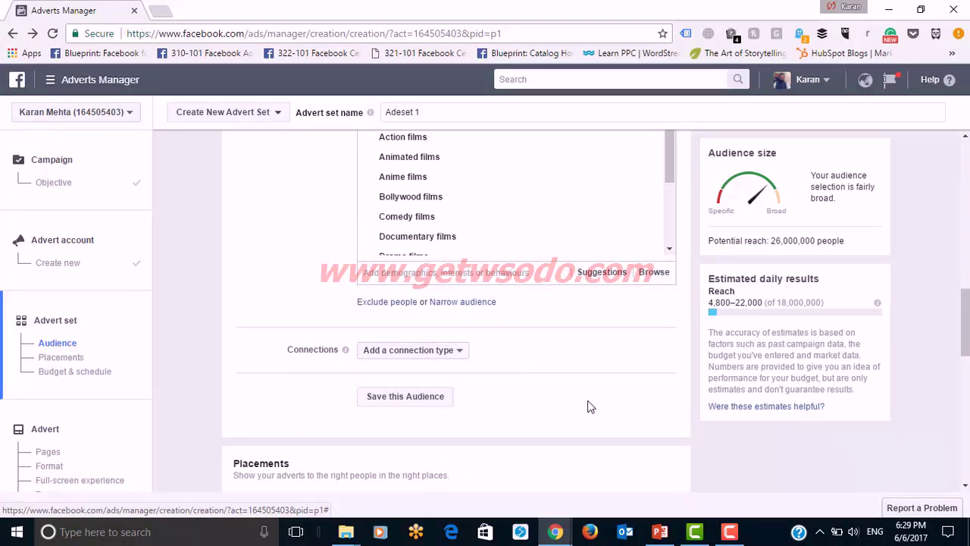
click(413, 353)
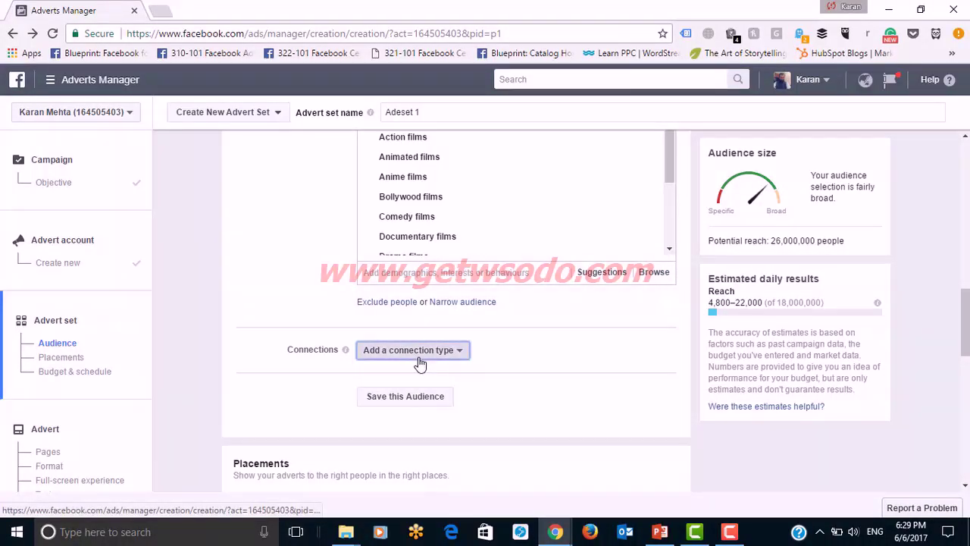
mouse_move(429, 371)
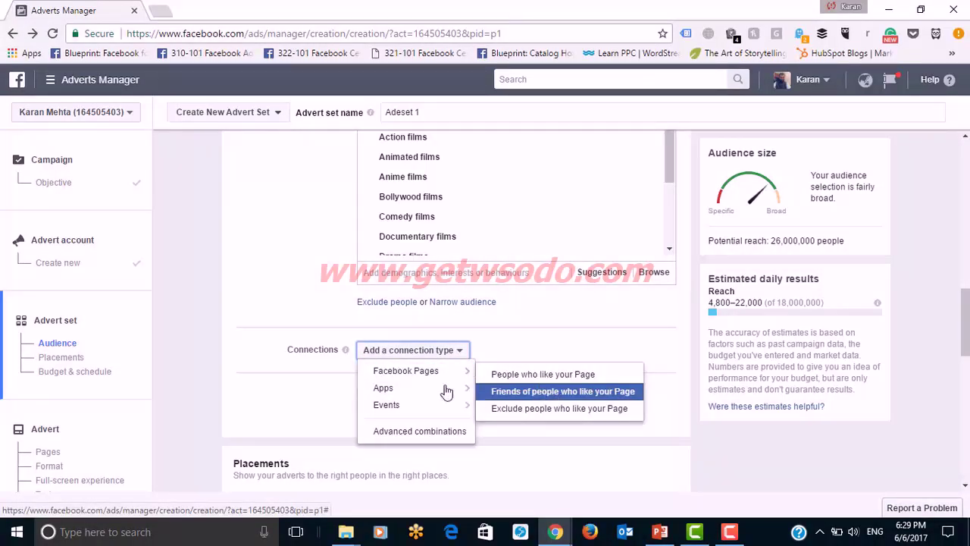
mouse_move(443, 388)
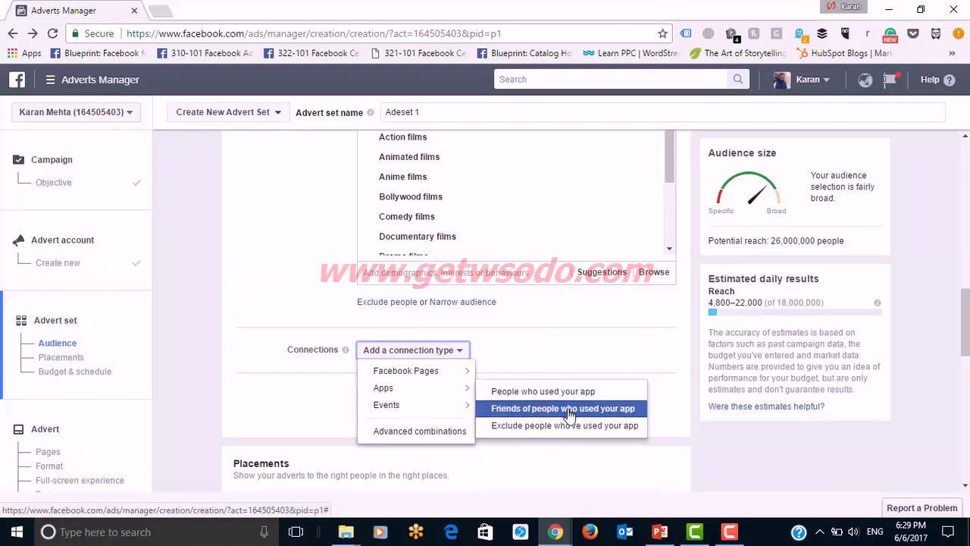
mouse_move(444, 409)
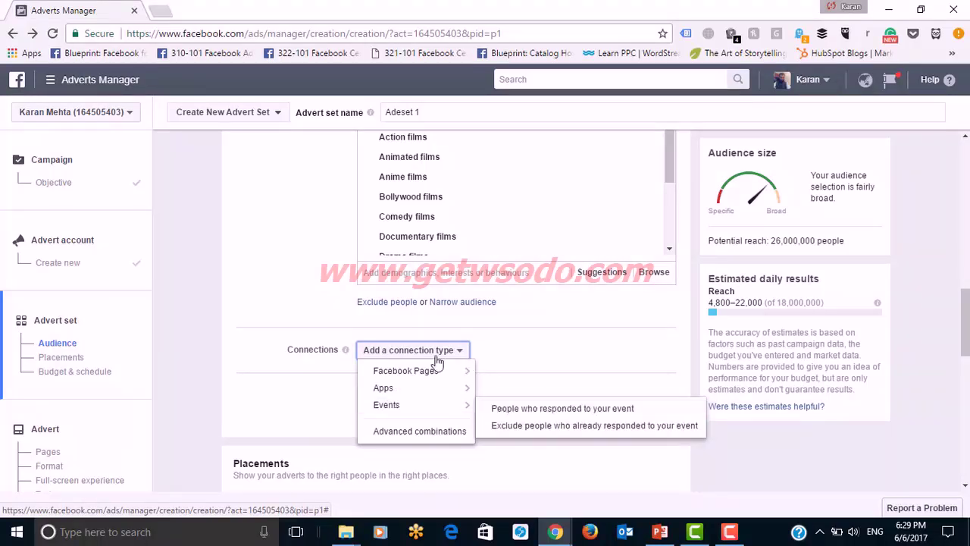
click(253, 386)
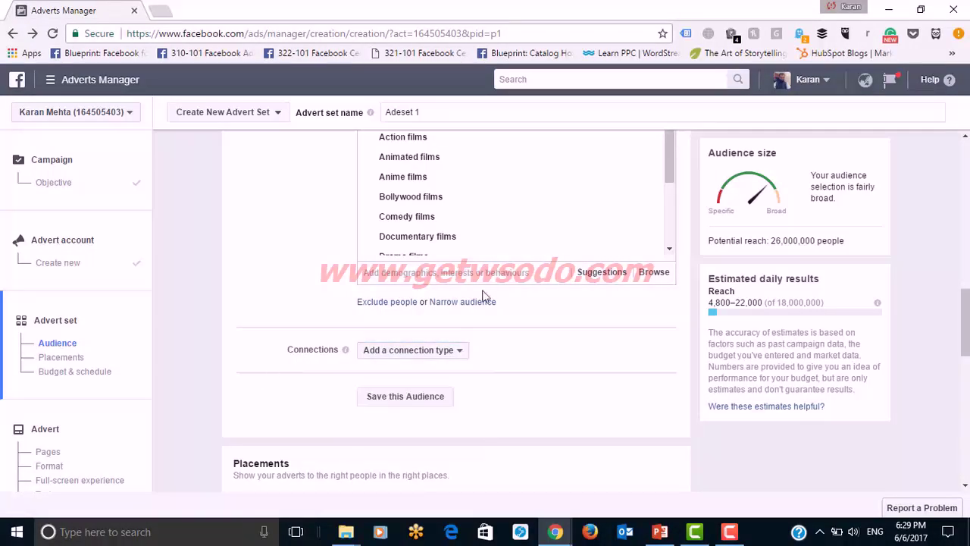
scroll(556, 344, up, 4)
scroll(555, 342, down, 6)
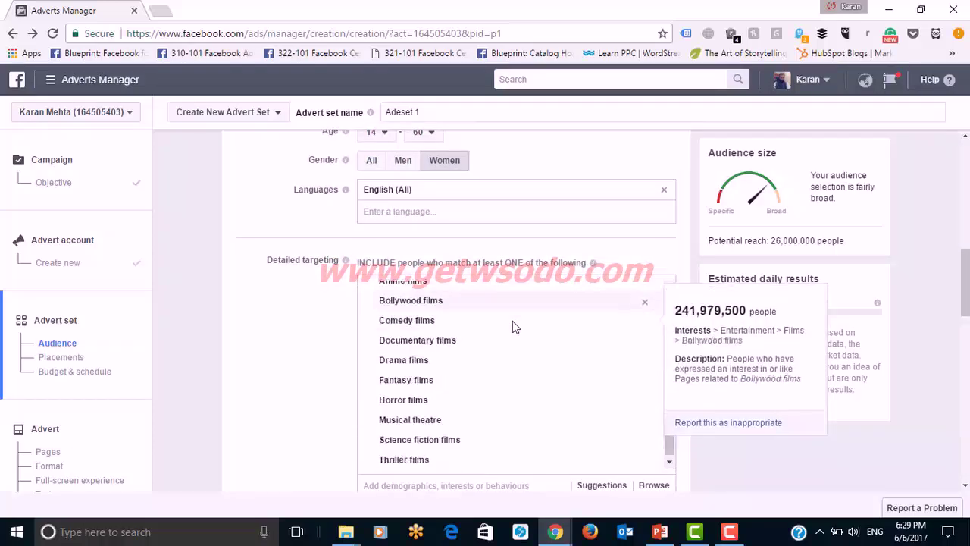
scroll(275, 303, down, 4)
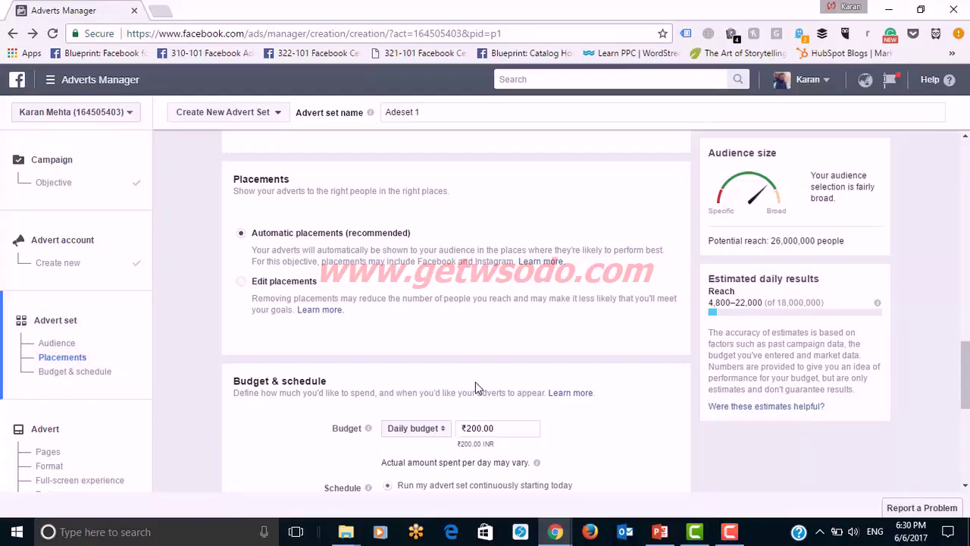
scroll(476, 388, up, 10)
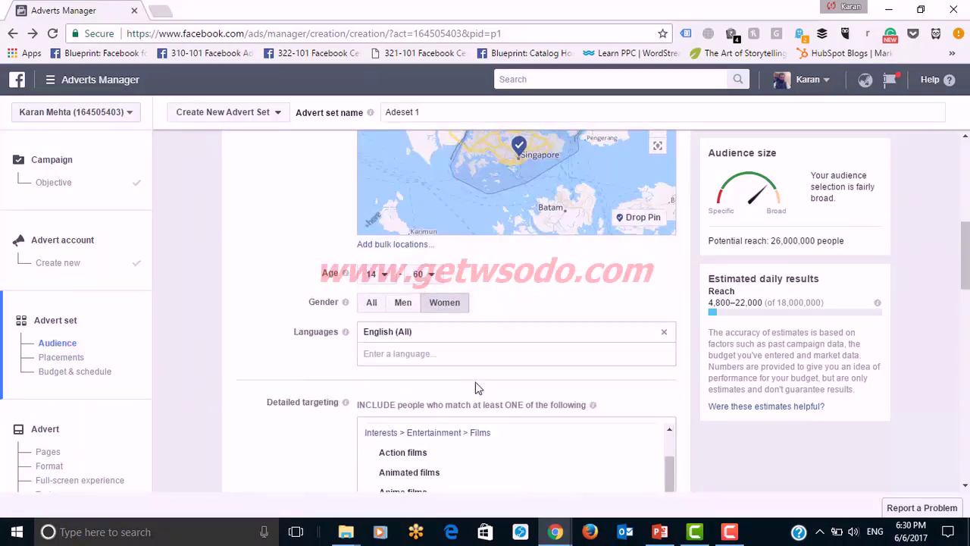
scroll(470, 341, up, 5)
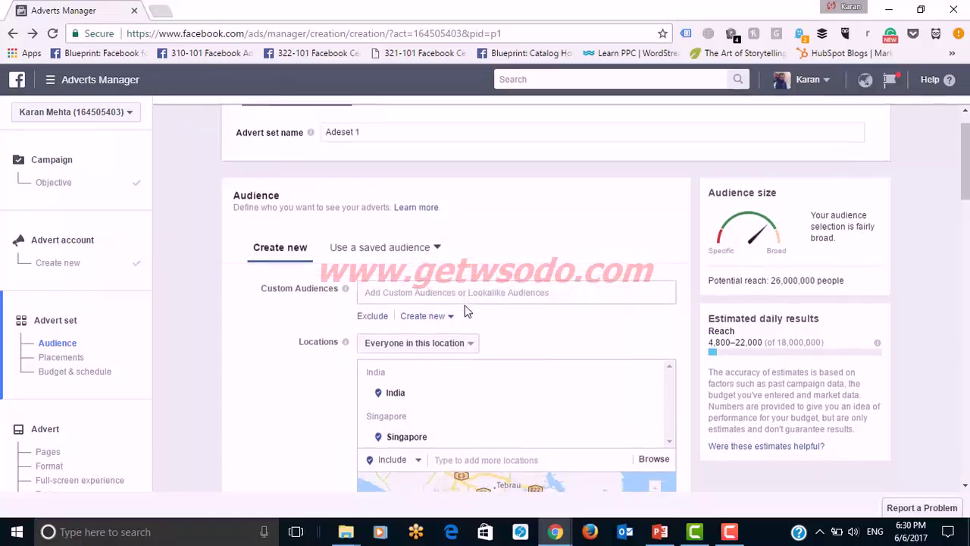
Try a 1% India lookalike audience from Digital Vidya, then close it after the permission error.
click(426, 284)
click(447, 307)
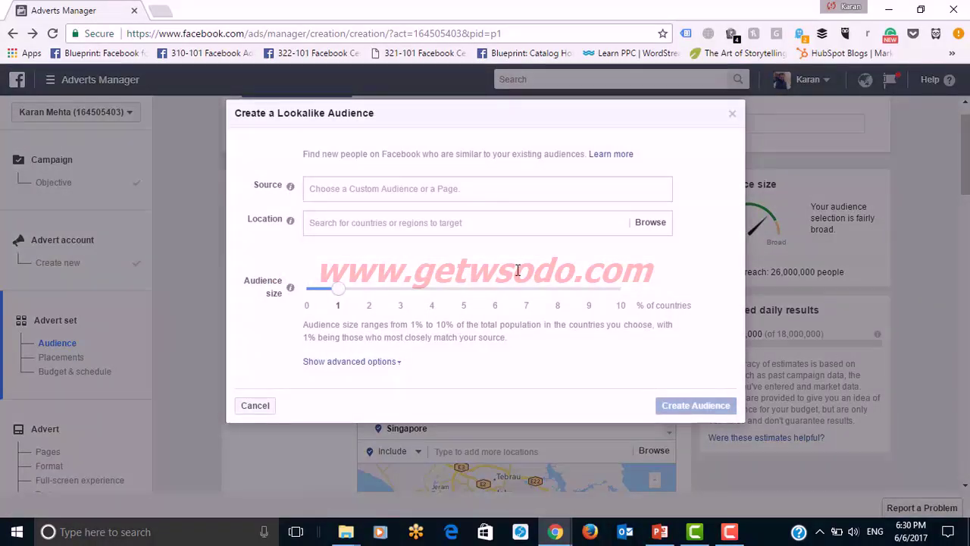
click(406, 191)
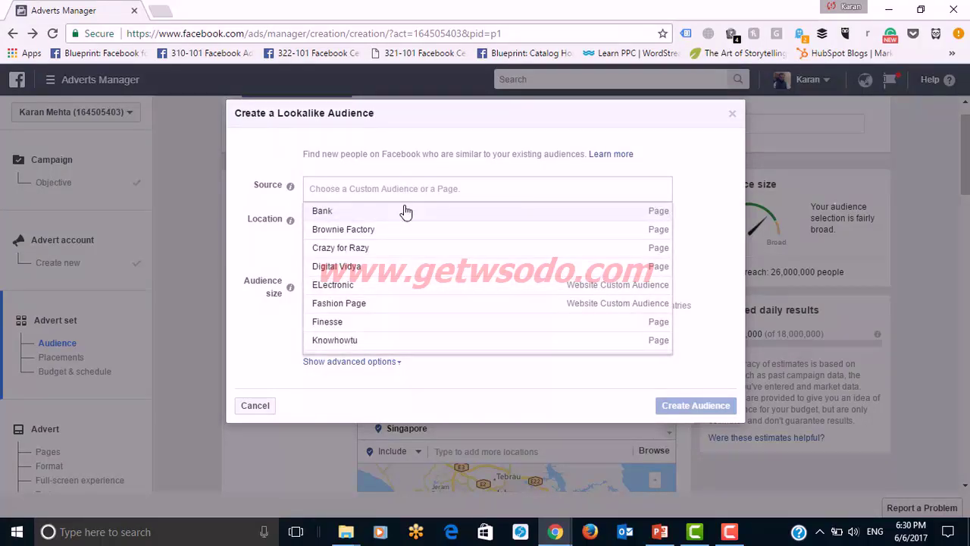
click(391, 266)
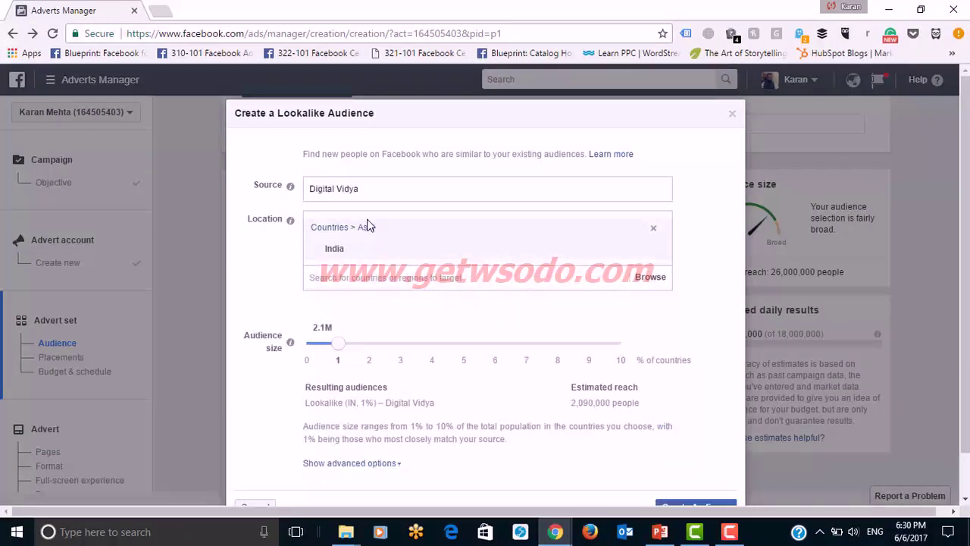
mouse_move(371, 252)
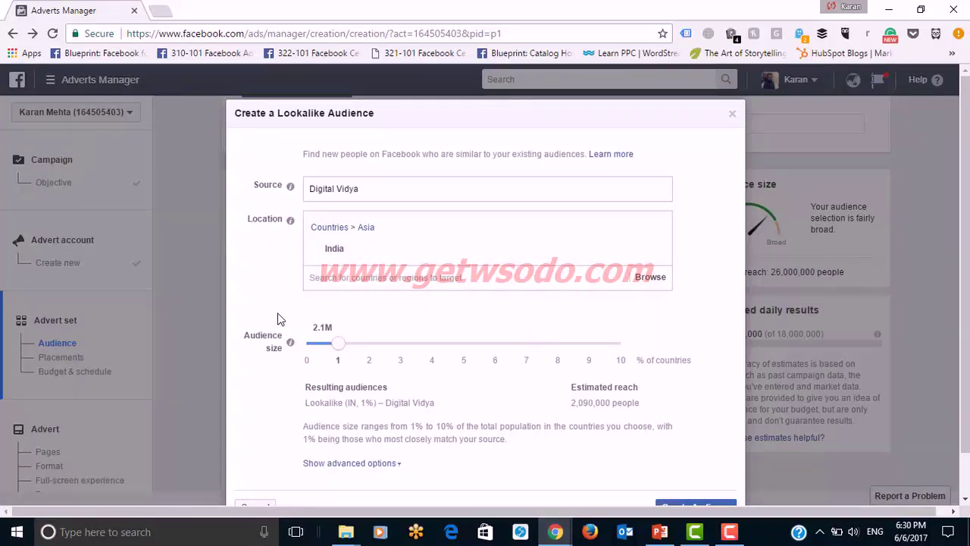
scroll(278, 319, down, 1)
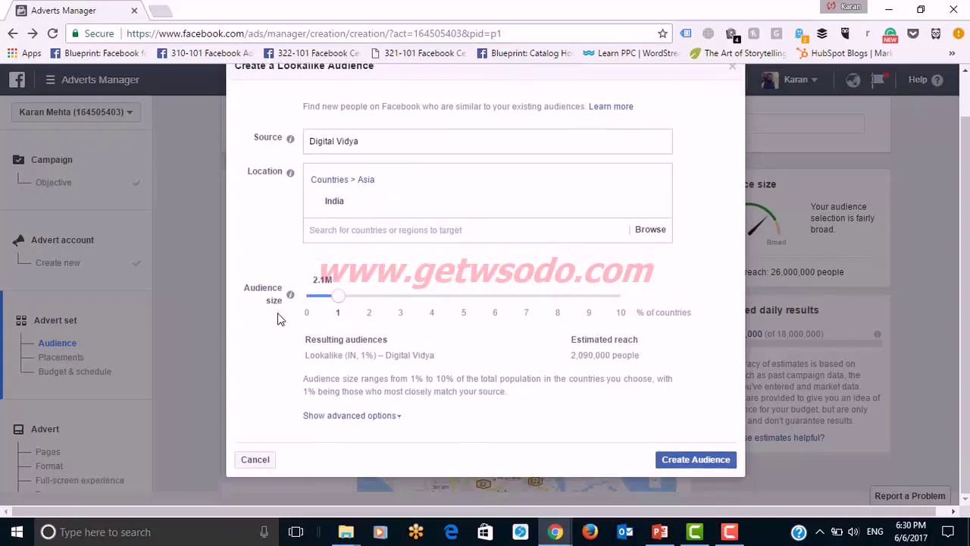
click(372, 306)
drag(373, 306, 338, 301)
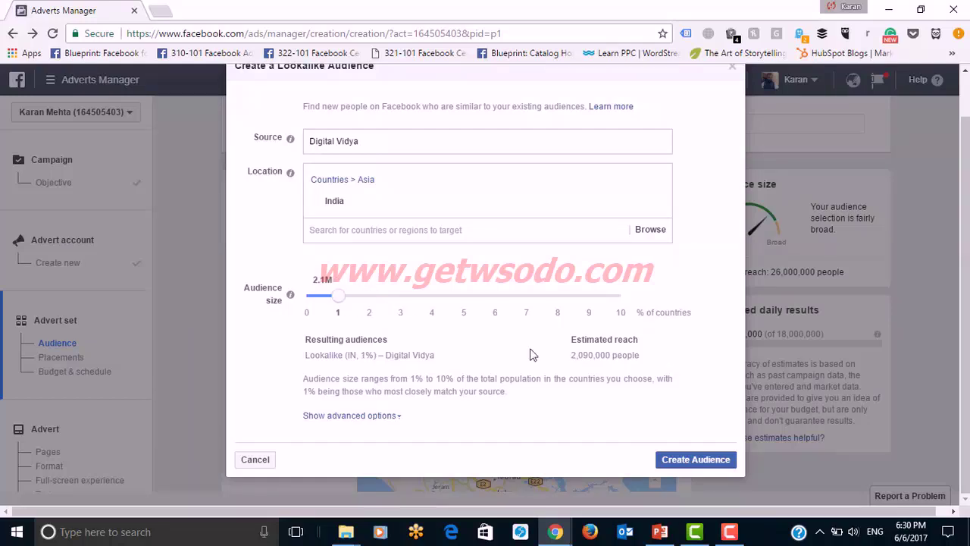
click(718, 460)
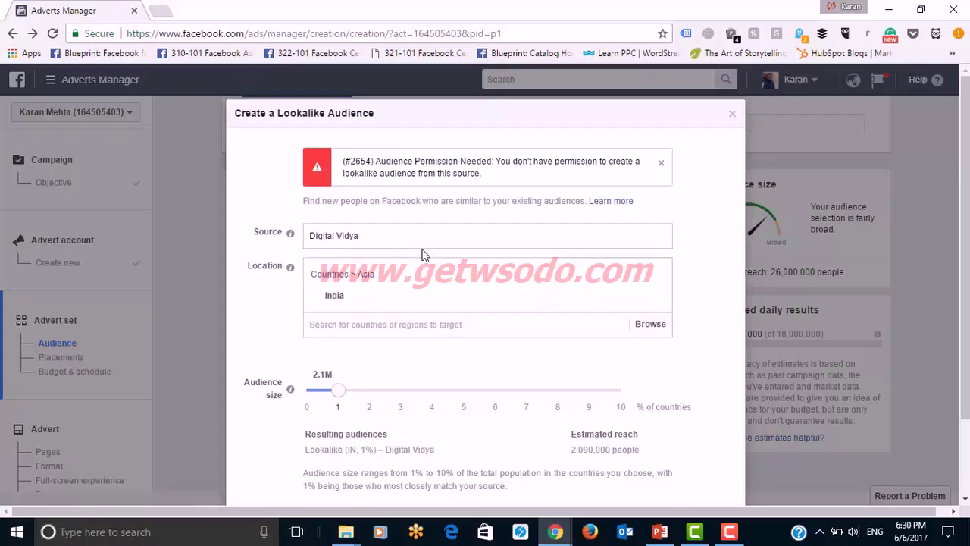
click(732, 115)
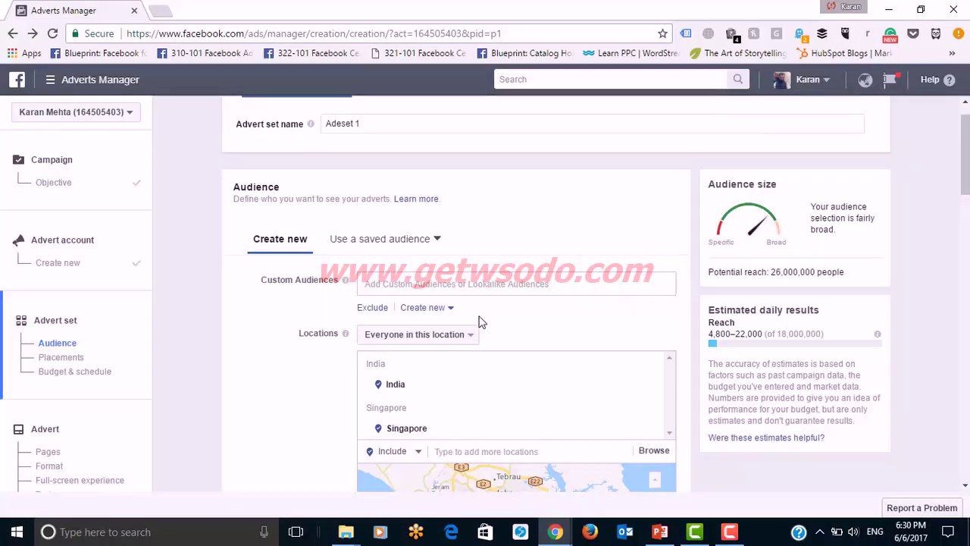
Scroll Adeset 1 down to its Placements and Budget & schedule sections.
scroll(542, 315, down, 2)
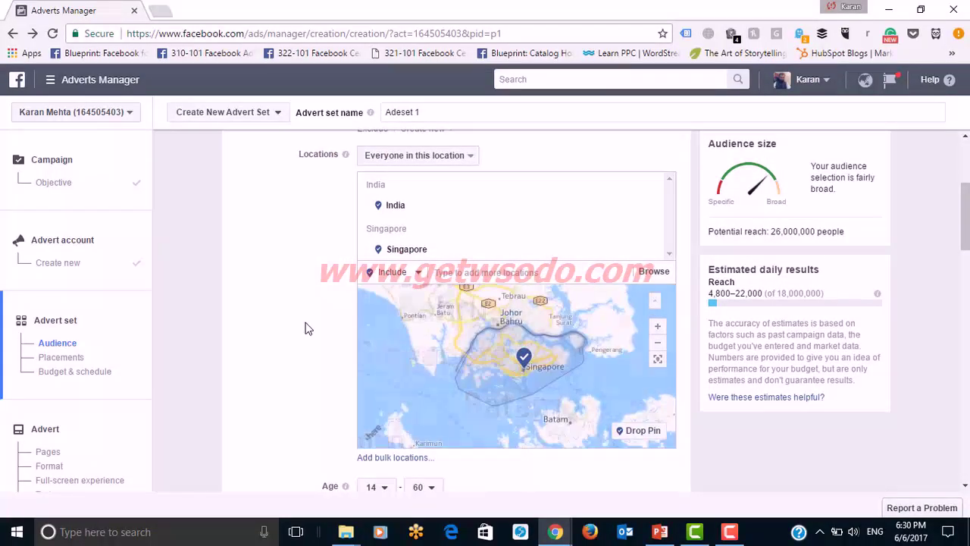
scroll(306, 327, down, 10)
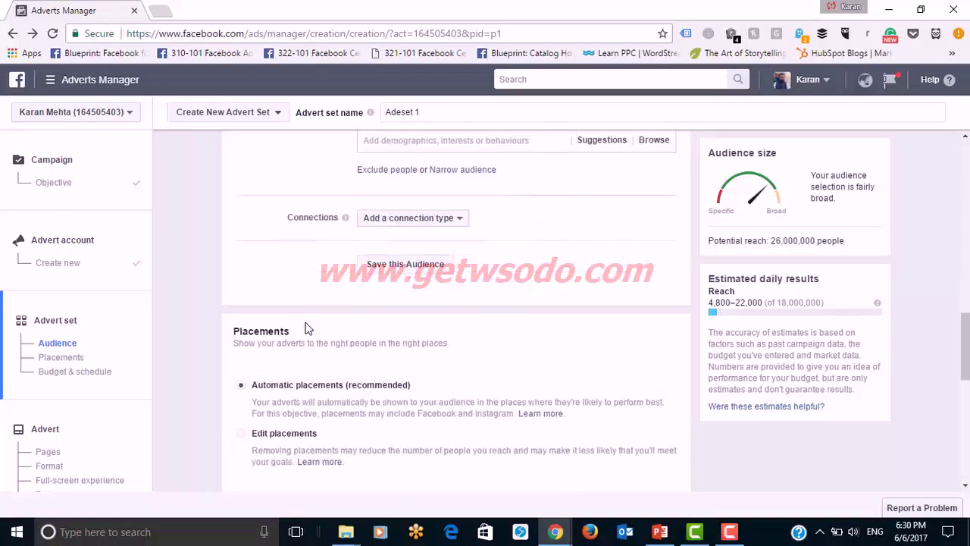
scroll(501, 339, down, 3)
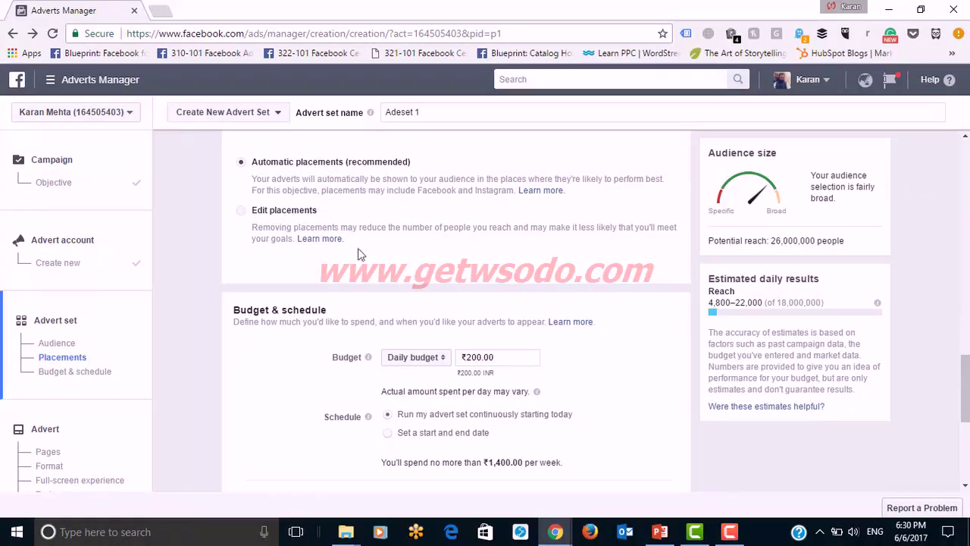
Switch to manual placements and set device types to Mobile only.
click(241, 214)
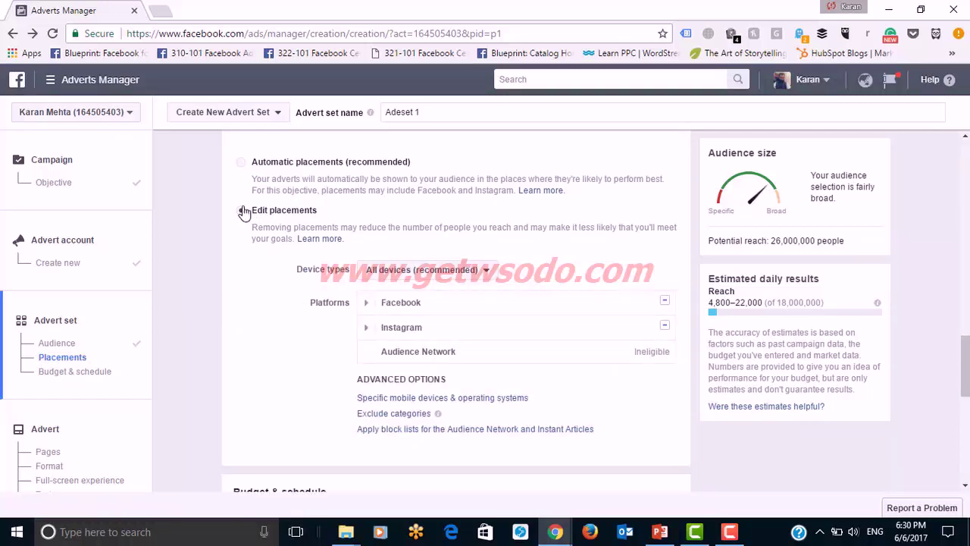
click(246, 165)
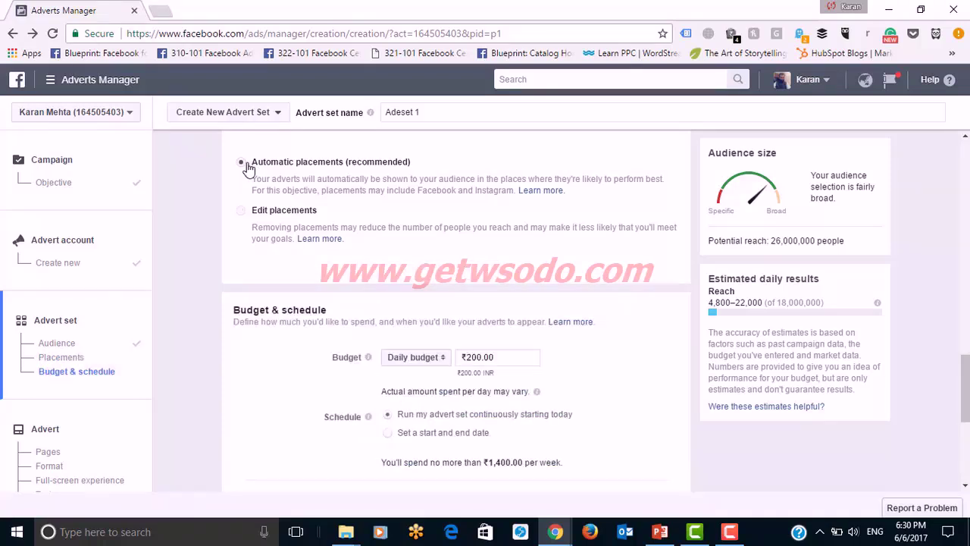
click(244, 217)
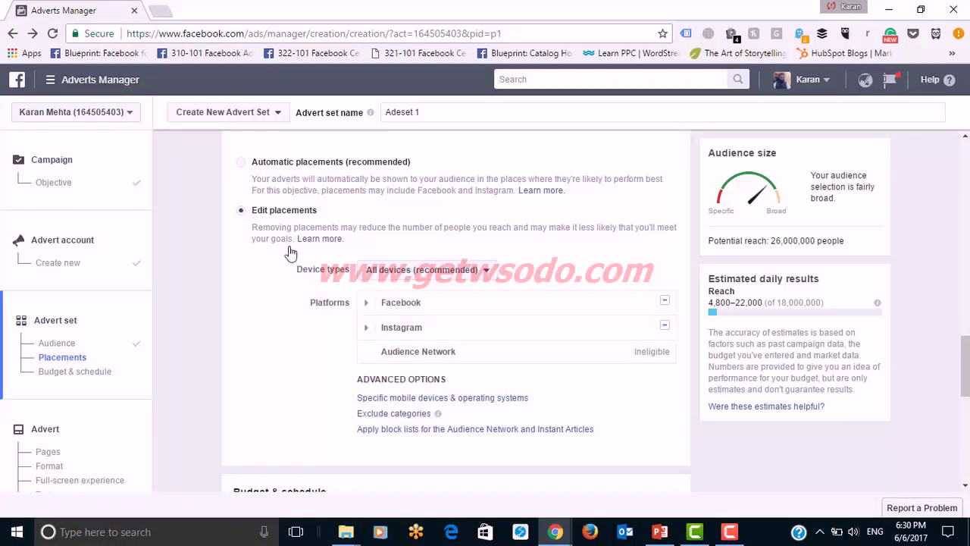
click(464, 277)
click(464, 277)
click(464, 277)
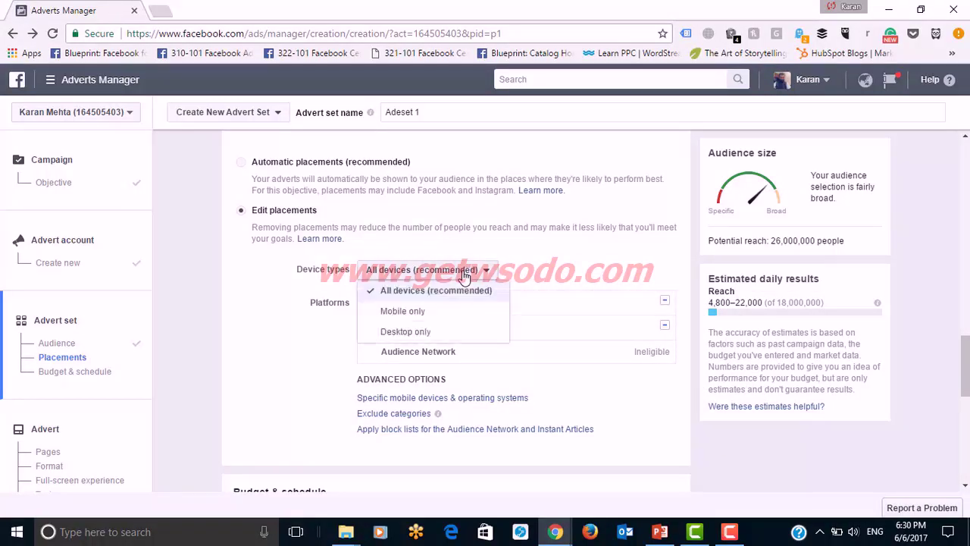
click(400, 313)
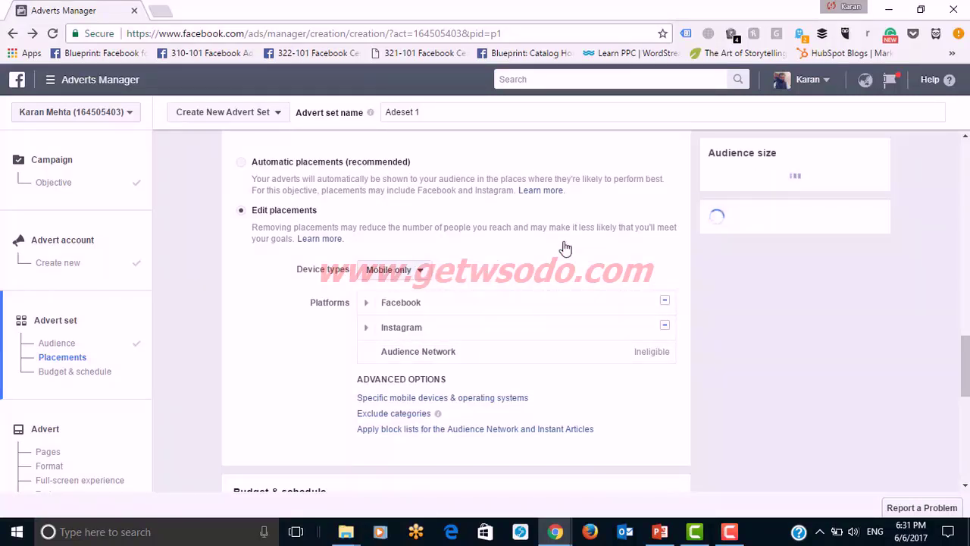
Untick Facebook In-stream videos and Instant Articles, keeping Feeds, Suggested videos and Instagram Feed.
click(370, 307)
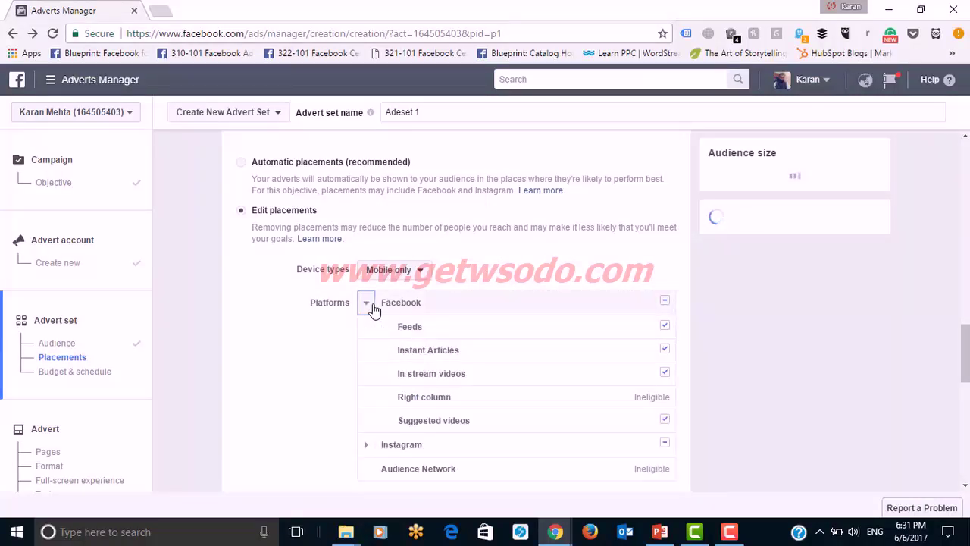
click(665, 373)
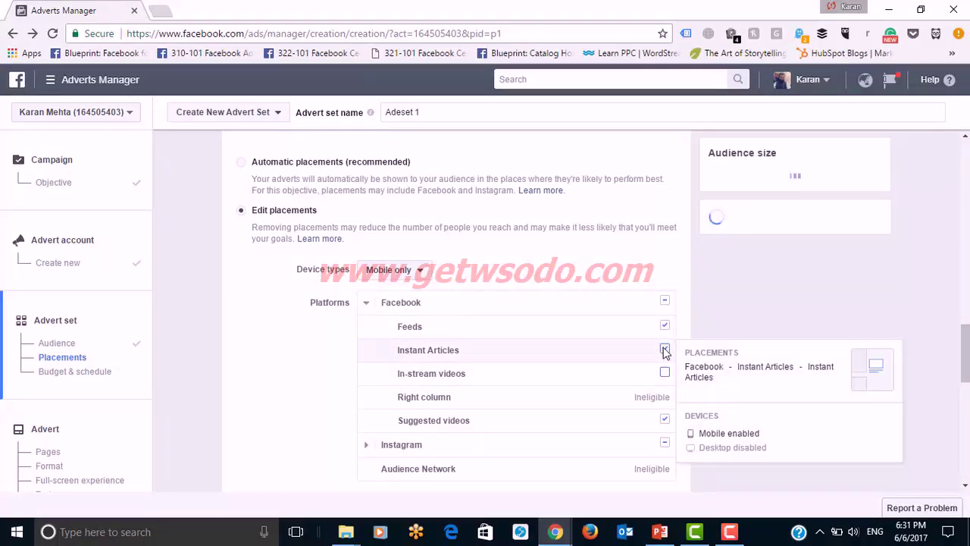
click(665, 351)
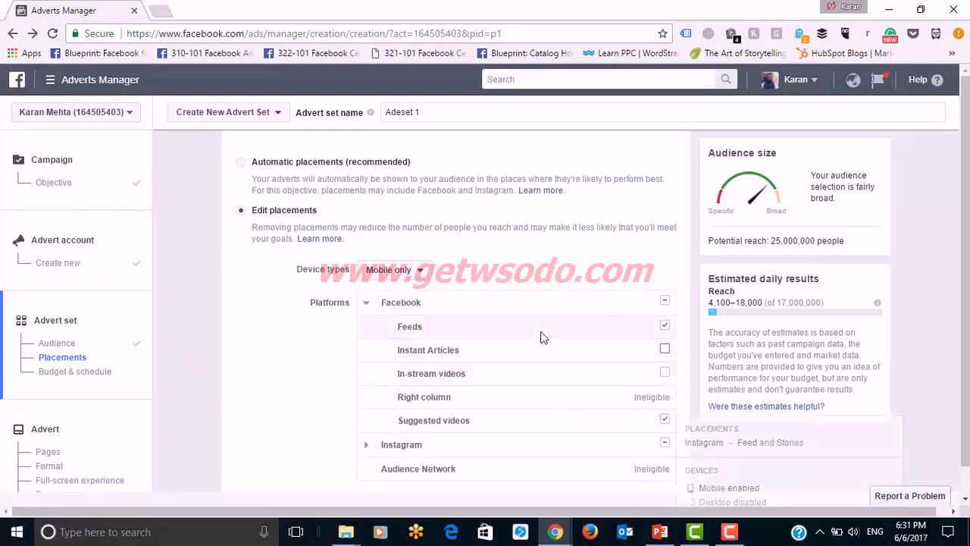
click(366, 444)
scroll(519, 417, down, 3)
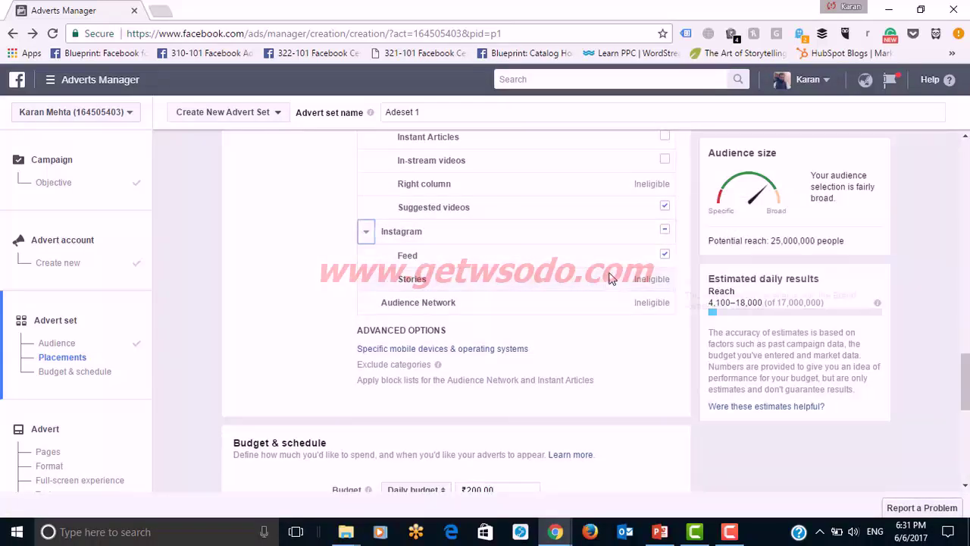
mouse_move(417, 277)
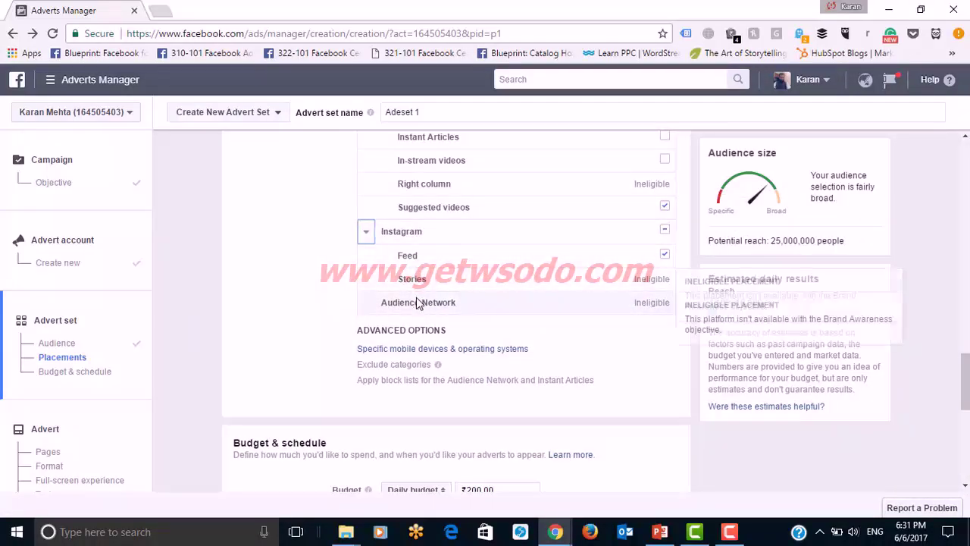
scroll(331, 345, down, 1)
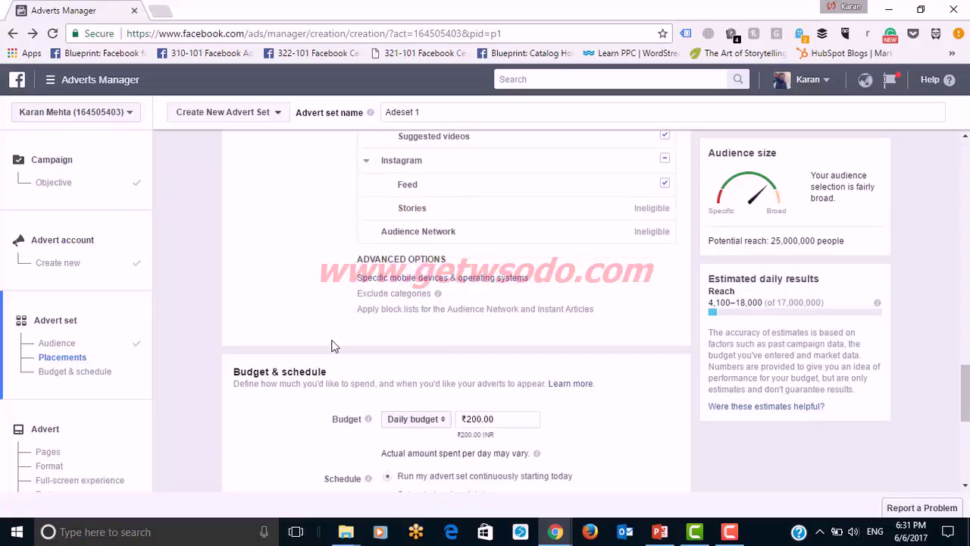
scroll(331, 345, up, 2)
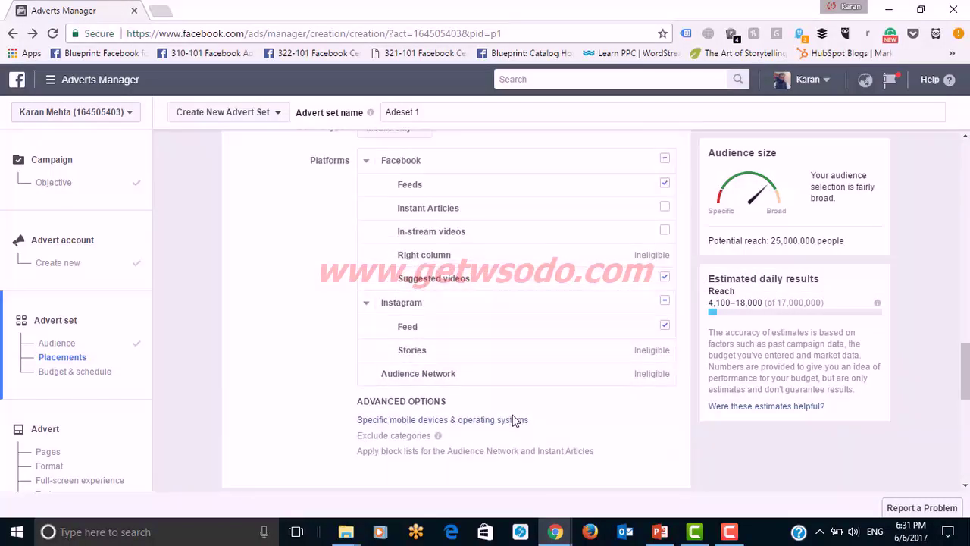
scroll(544, 392, up, 1)
scroll(544, 394, down, 2)
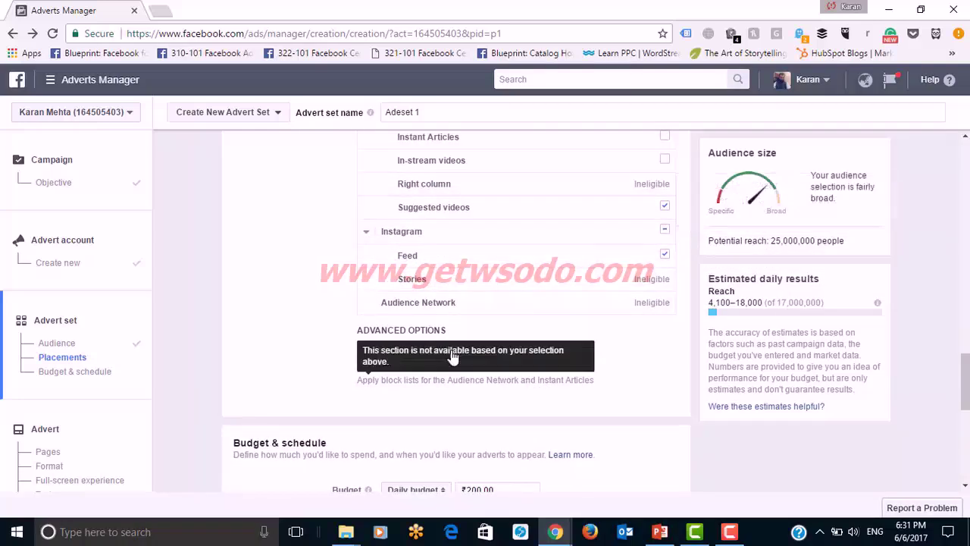
Restrict specific mobile devices to Android only, lowering potential reach to 23,000,000 people.
click(439, 350)
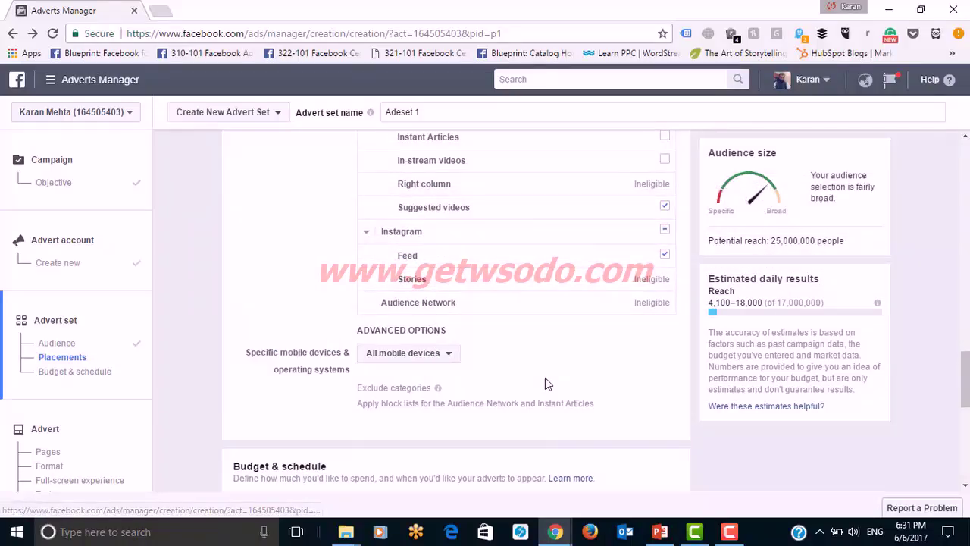
click(438, 355)
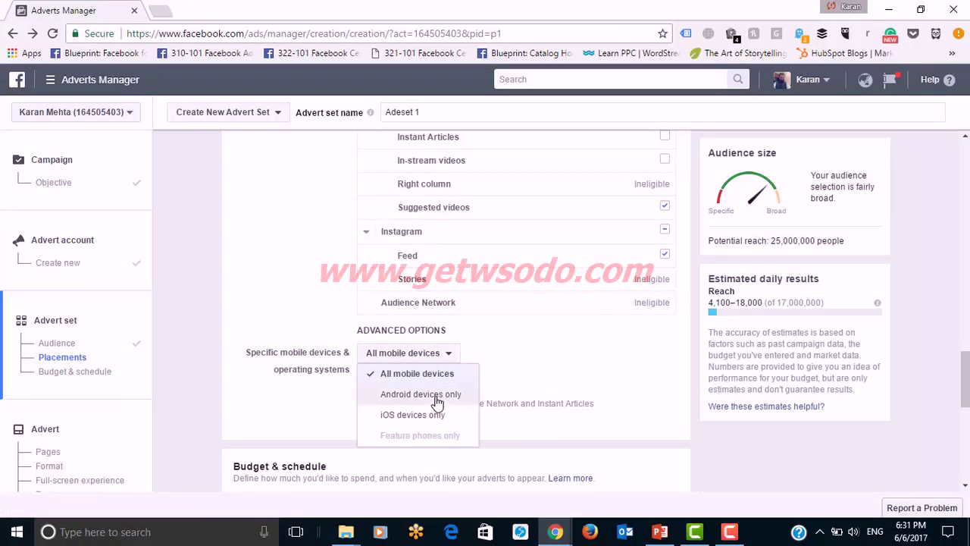
click(436, 398)
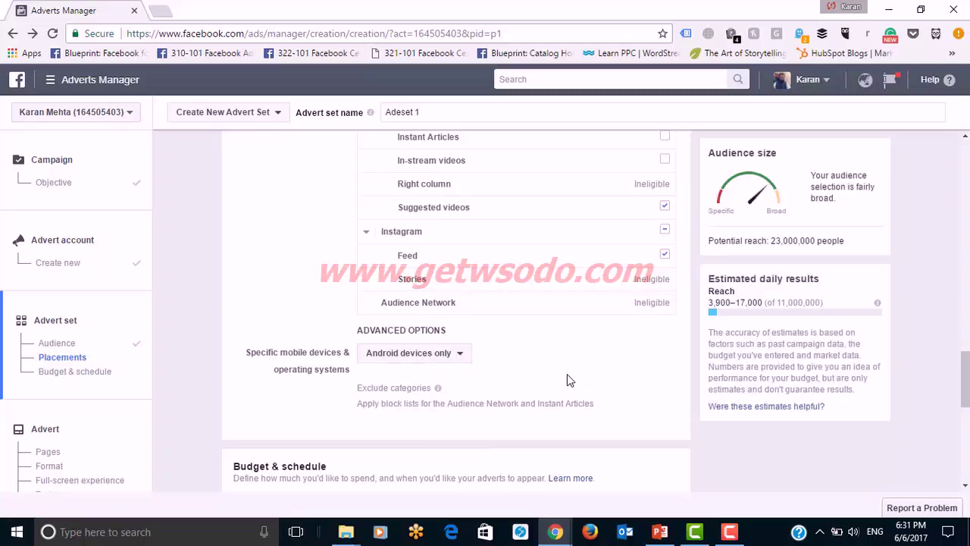
scroll(567, 379, down, 4)
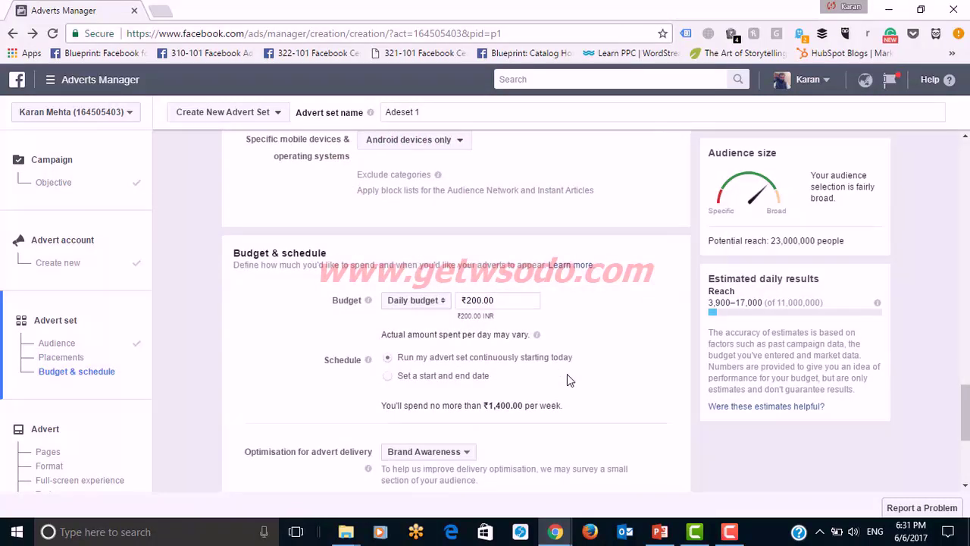
scroll(567, 380, up, 9)
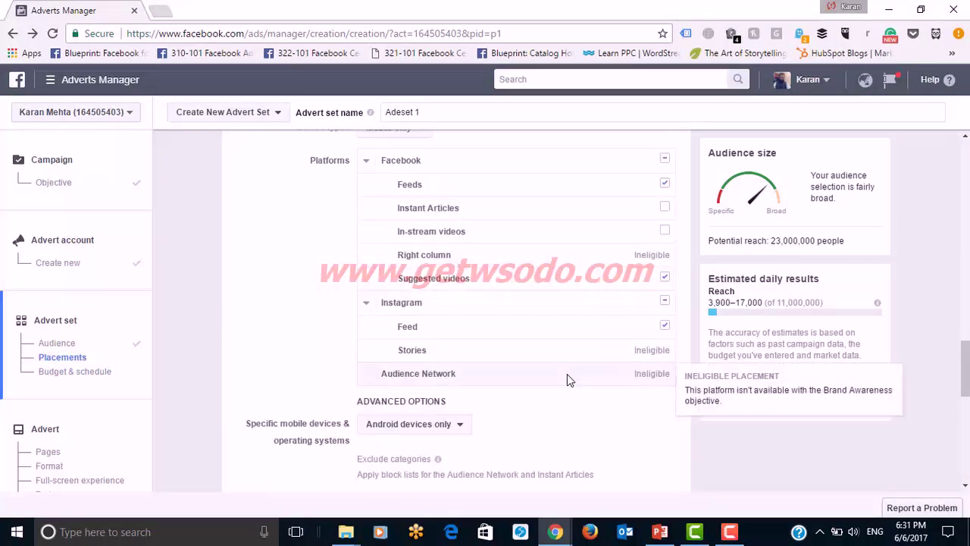
scroll(567, 374, down, 5)
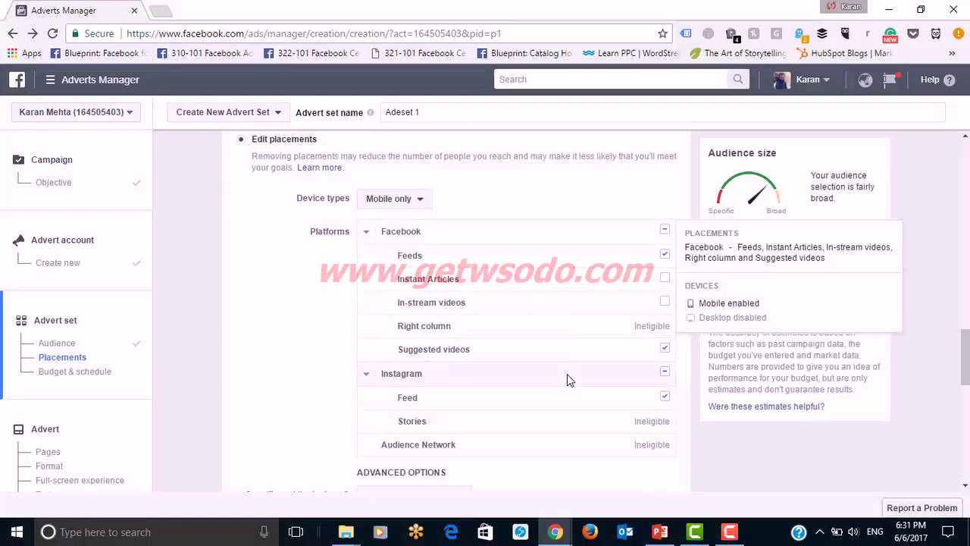
scroll(567, 374, down, 2)
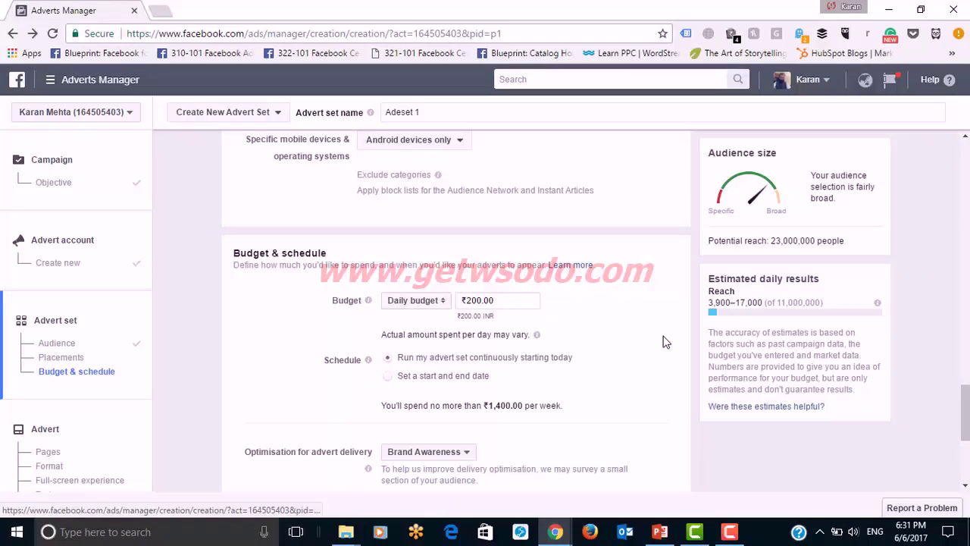
Replace the ₹200 daily budget with a ₹15000 lifetime budget.
click(417, 303)
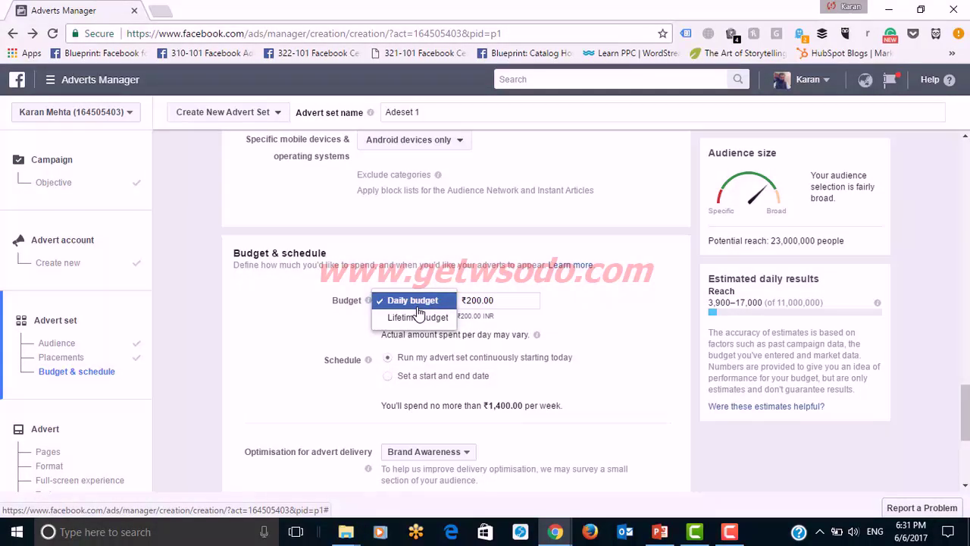
click(505, 300)
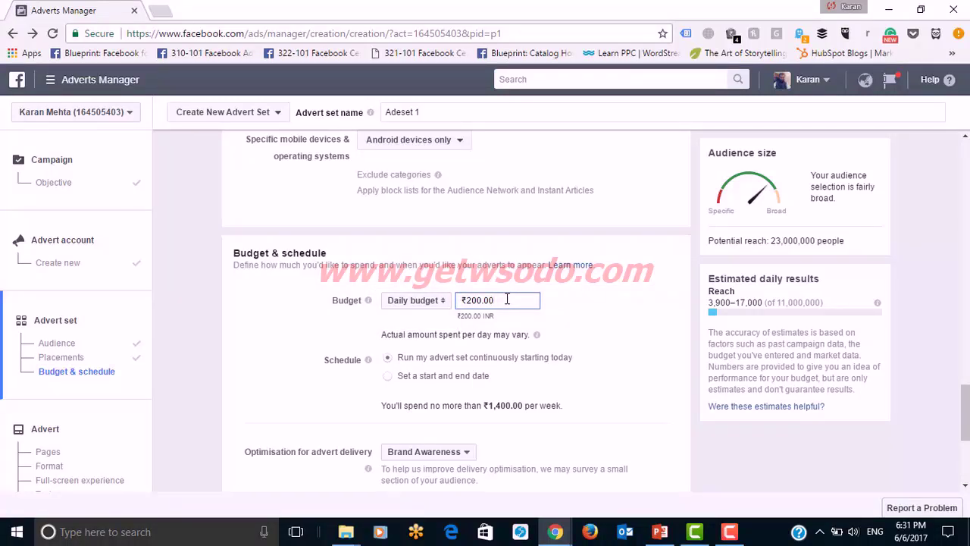
drag(507, 299, 459, 304)
text(1000)
click(353, 320)
click(402, 306)
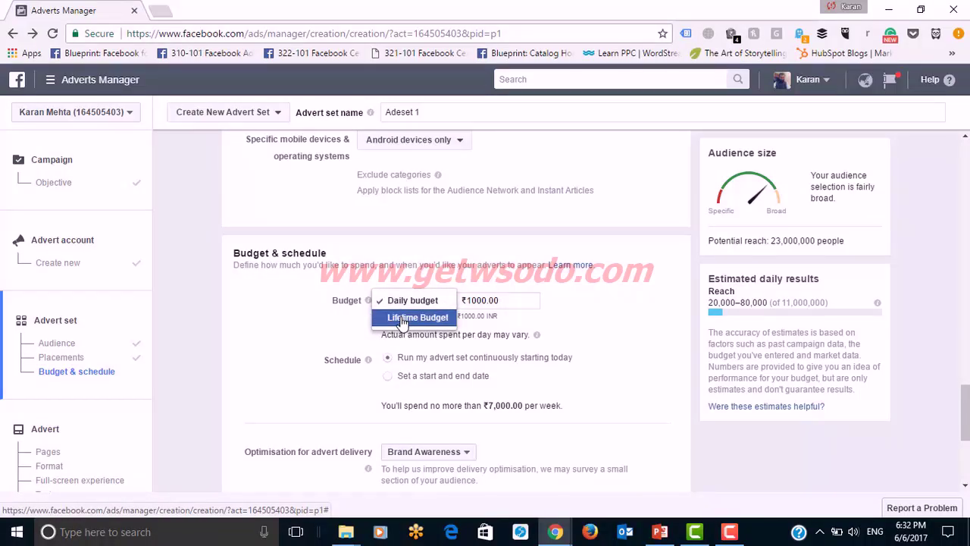
click(401, 319)
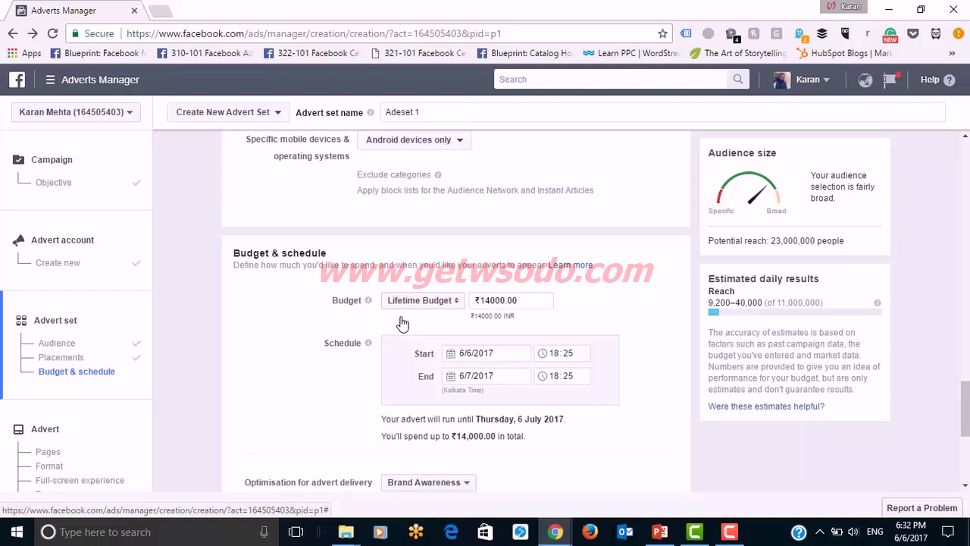
click(522, 303)
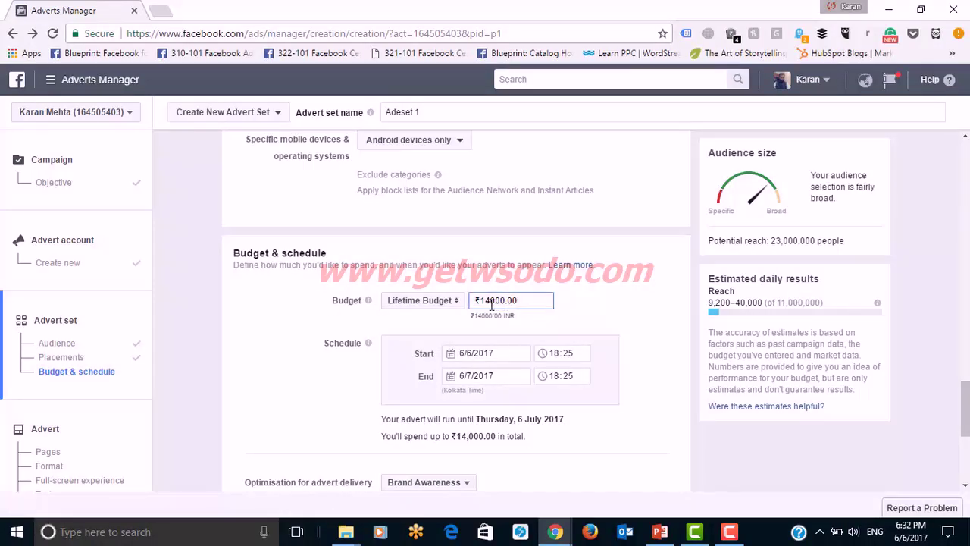
key(BackSpace)
text(5)
Schedule the ad set from 7 June 2017 to 26 July 2017.
click(452, 356)
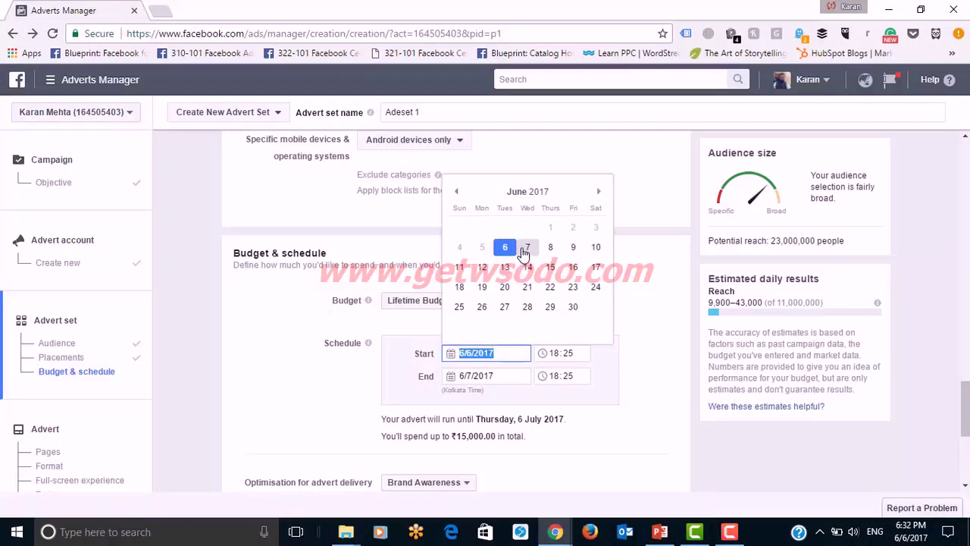
click(525, 250)
click(447, 382)
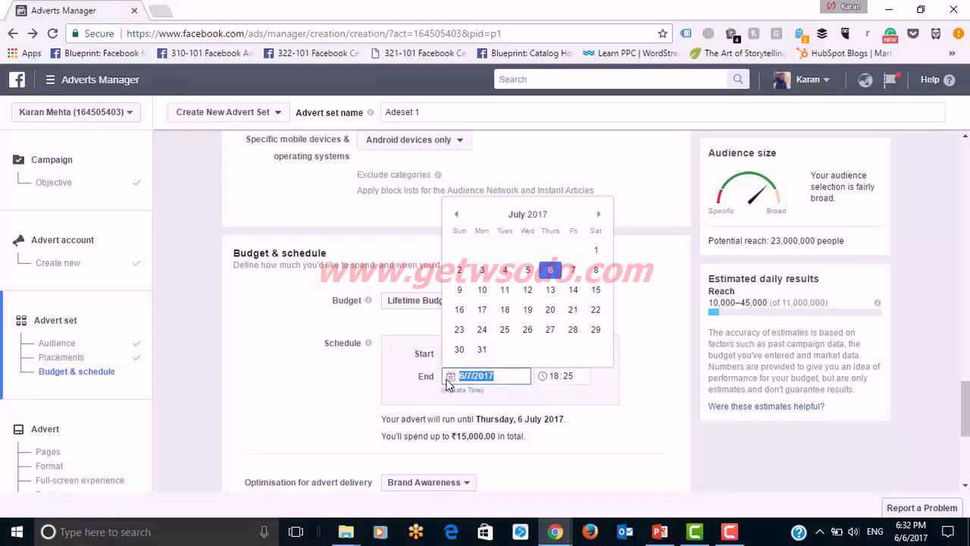
click(527, 329)
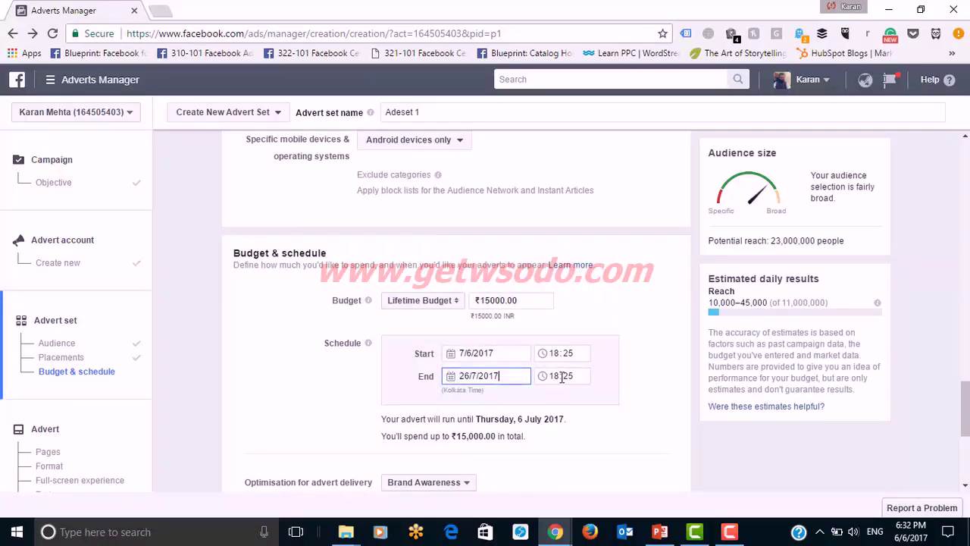
click(345, 379)
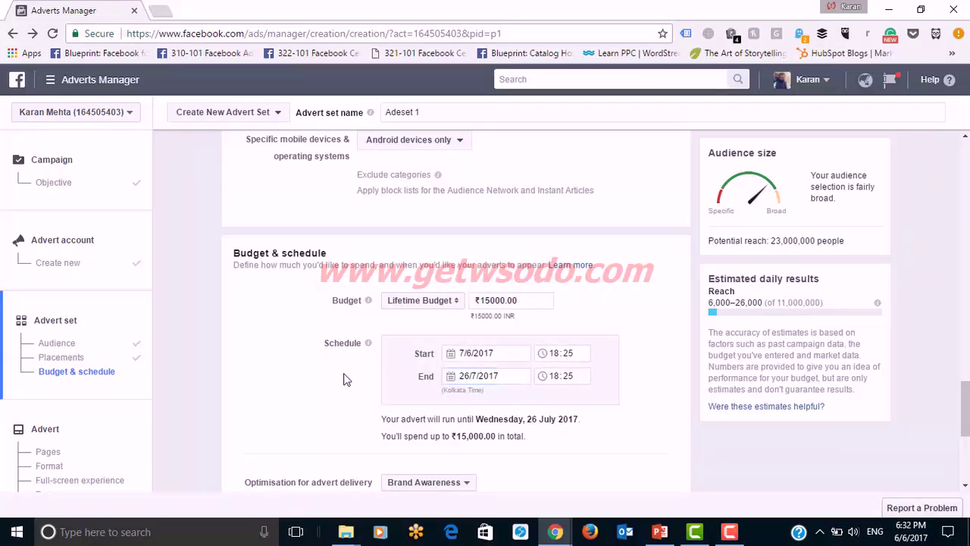
scroll(343, 379, down, 3)
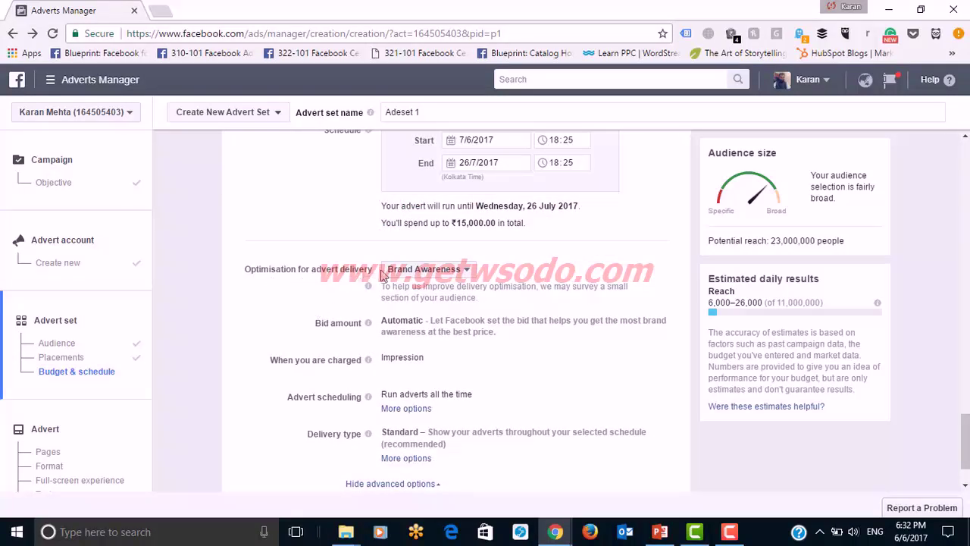
Leave delivery optimisation on Brand Awareness and show the advert scheduling options.
click(415, 274)
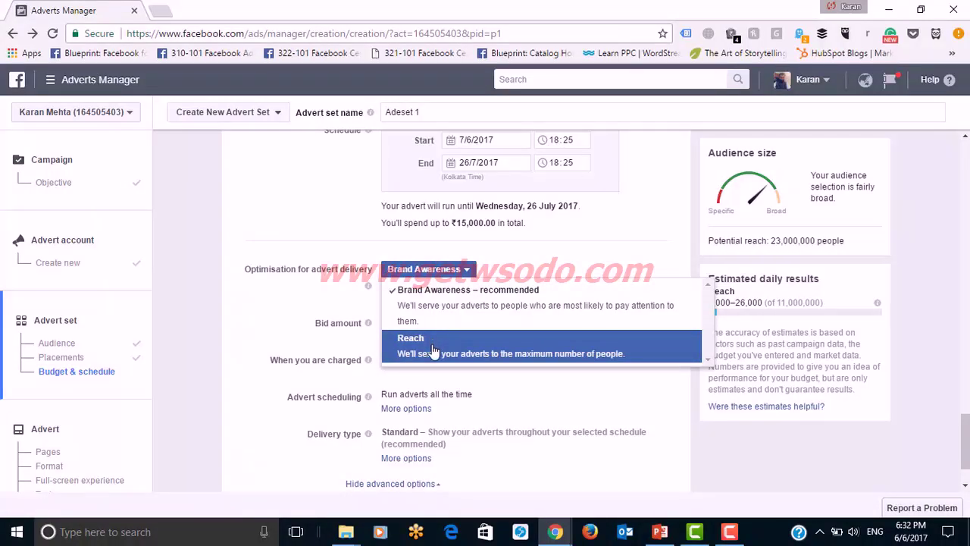
click(470, 306)
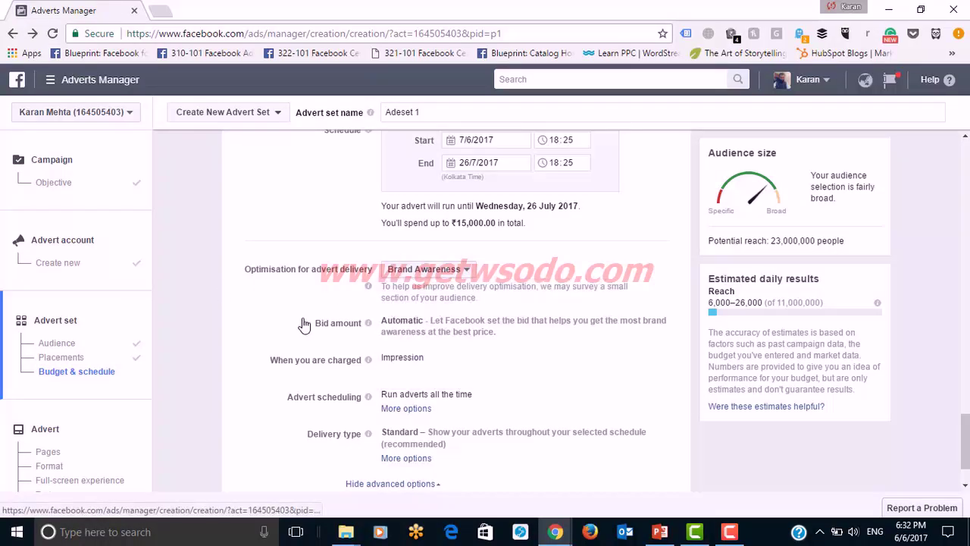
scroll(303, 324, down, 2)
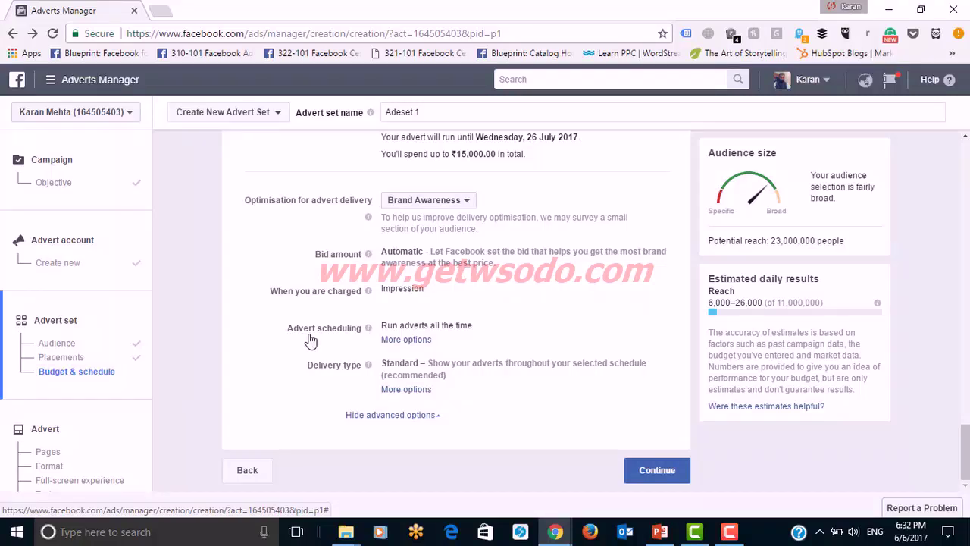
click(404, 340)
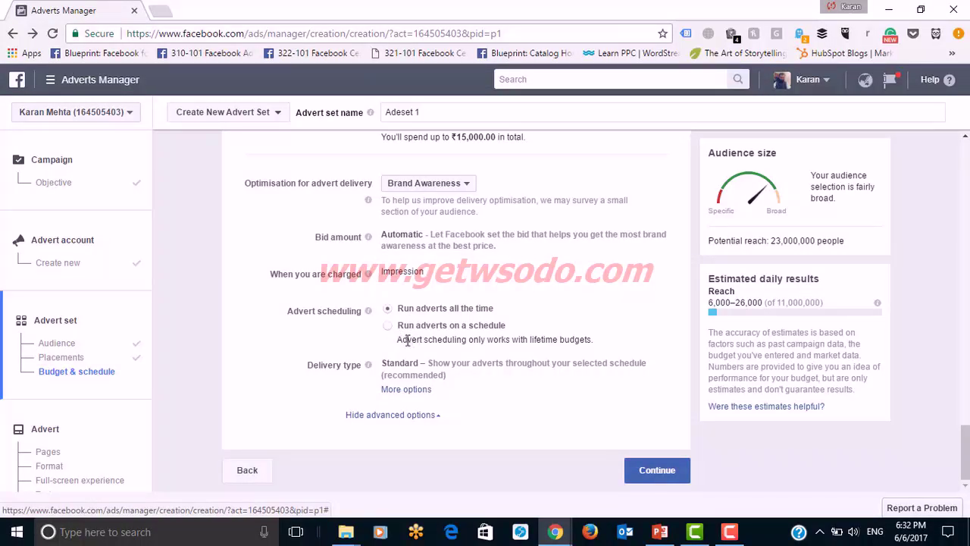
Run adverts on a schedule, filling every day's hours from 9 am to 9 pm.
click(388, 328)
scroll(433, 336, down, 2)
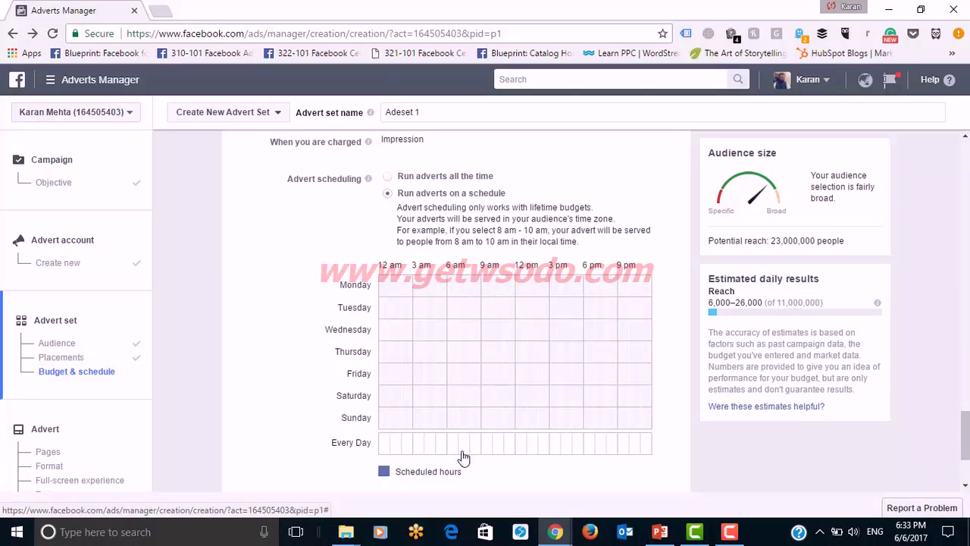
drag(498, 447, 490, 447)
click(509, 448)
click(521, 448)
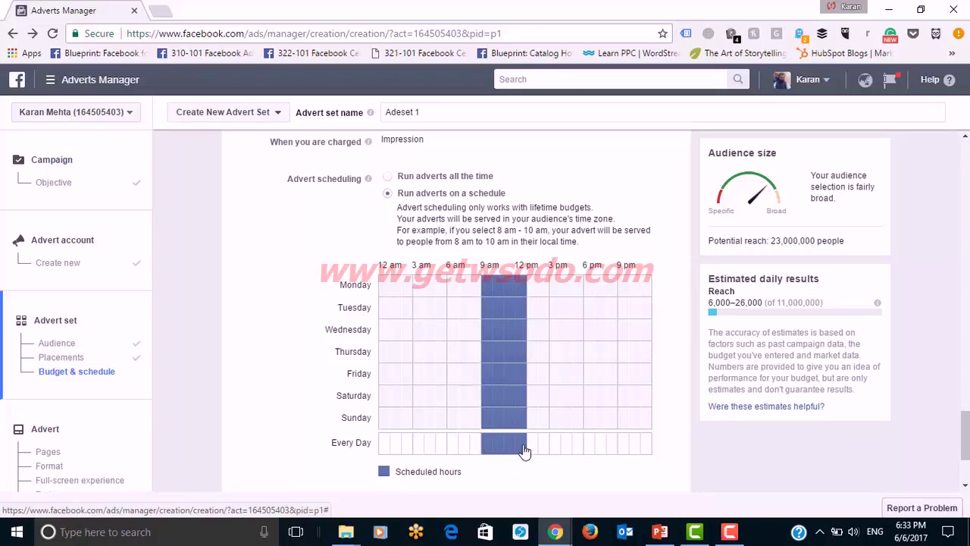
click(533, 448)
click(555, 449)
click(545, 451)
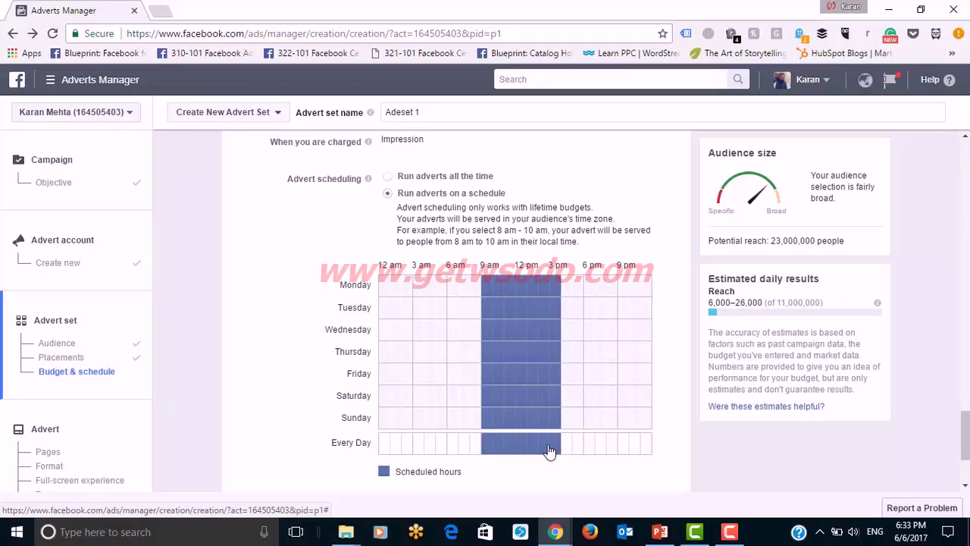
click(568, 451)
click(578, 452)
click(590, 450)
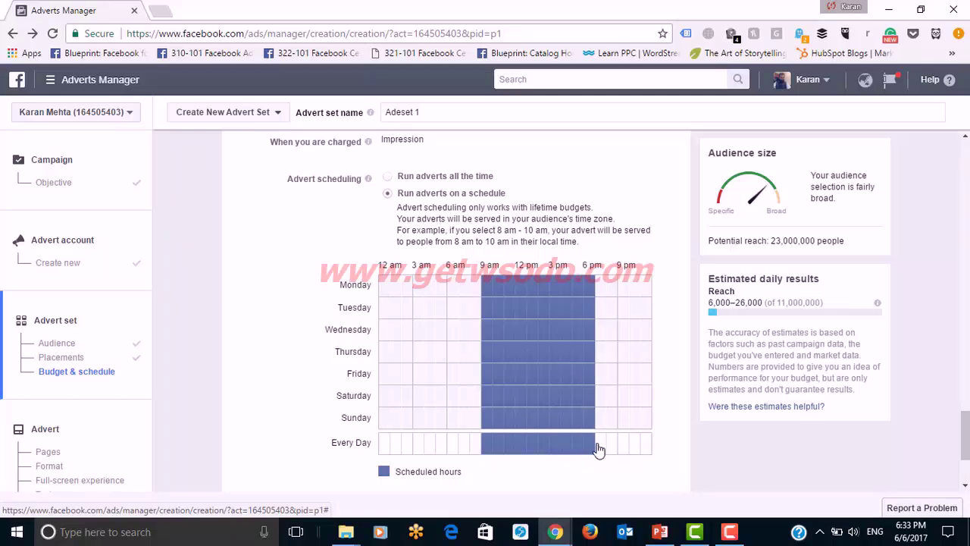
click(601, 449)
click(612, 449)
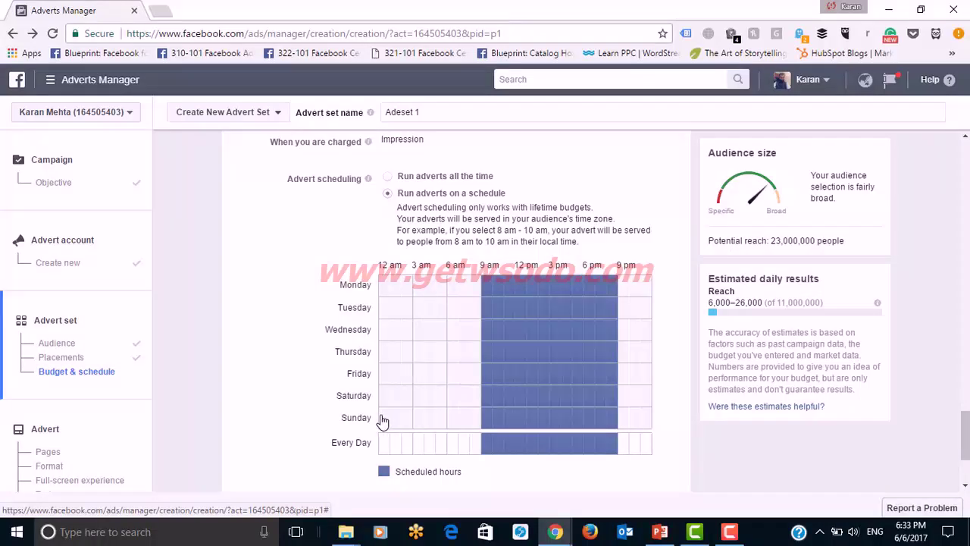
Clear every Sunday hour from 9 am to 9 pm in the schedule.
click(486, 418)
click(498, 419)
click(499, 419)
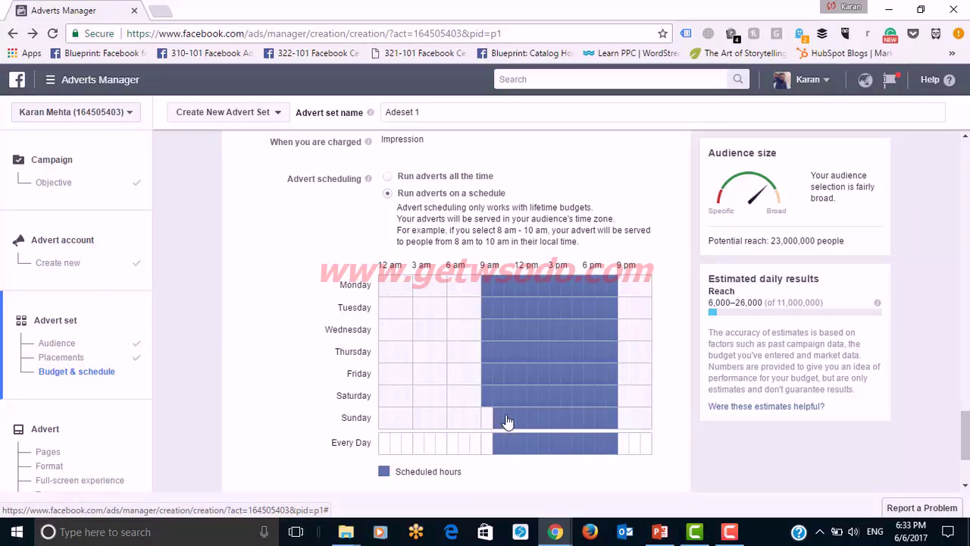
click(510, 419)
click(522, 420)
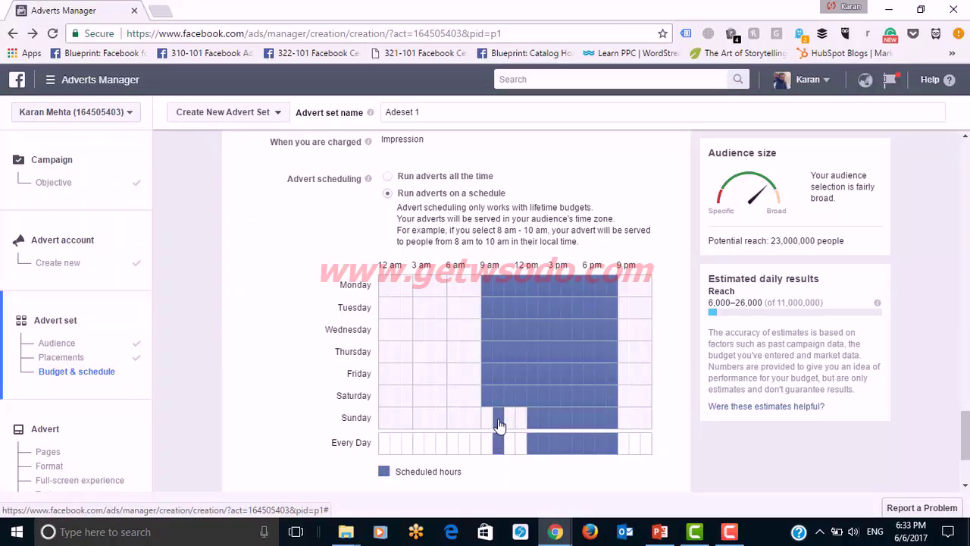
click(498, 419)
click(542, 419)
click(535, 421)
click(555, 419)
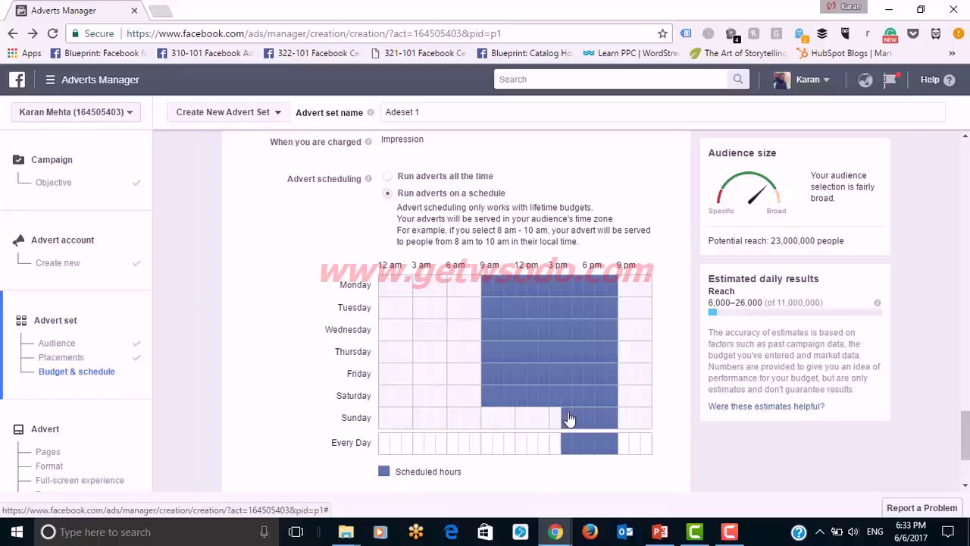
click(568, 418)
click(578, 419)
click(580, 421)
click(590, 422)
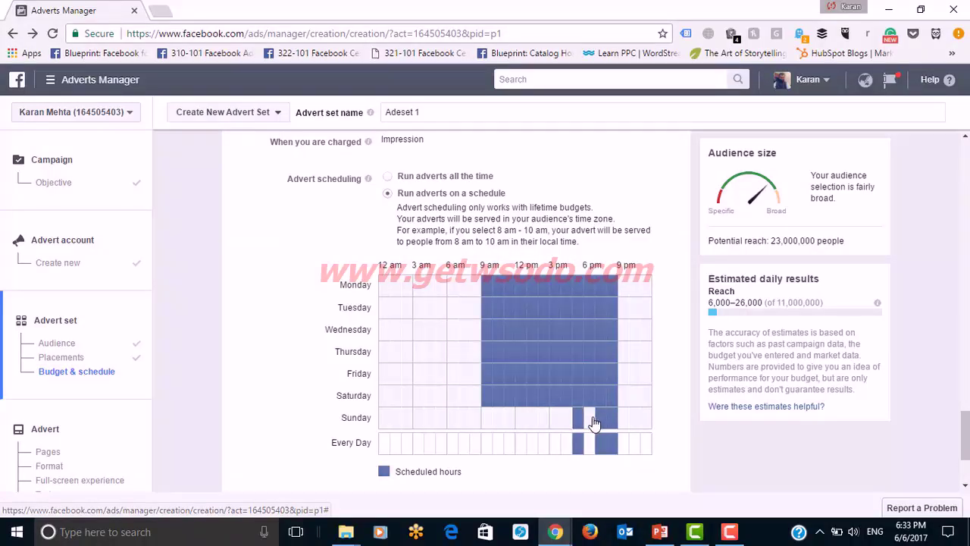
click(577, 420)
click(601, 427)
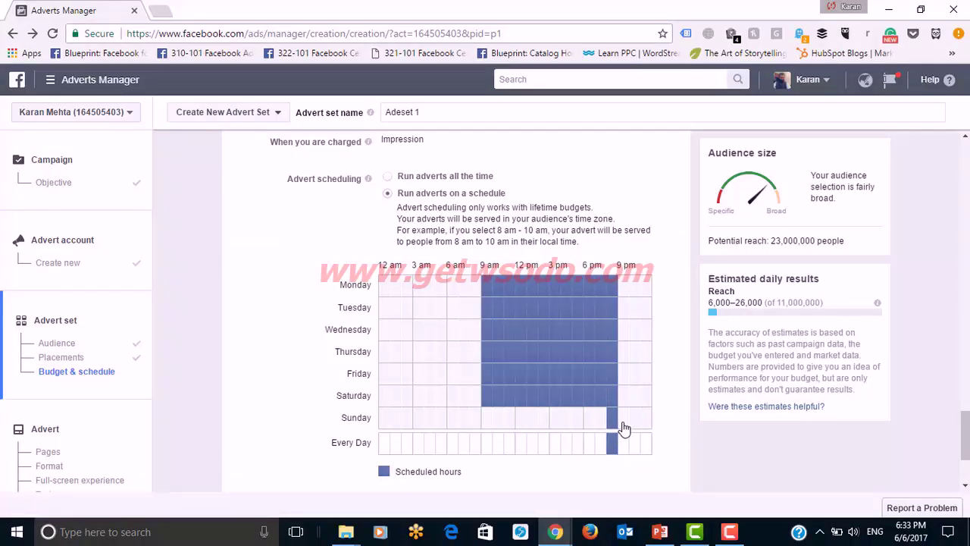
click(614, 421)
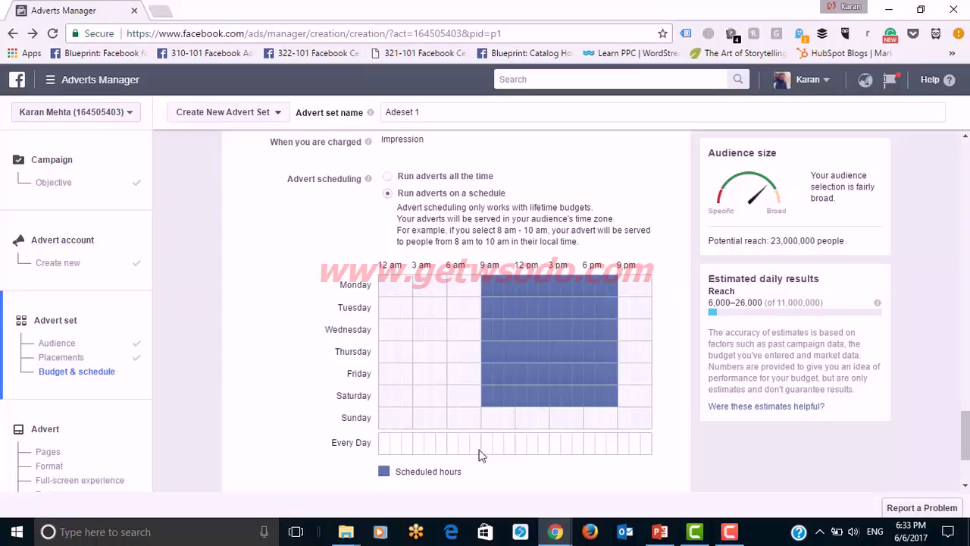
scroll(485, 453, down, 2)
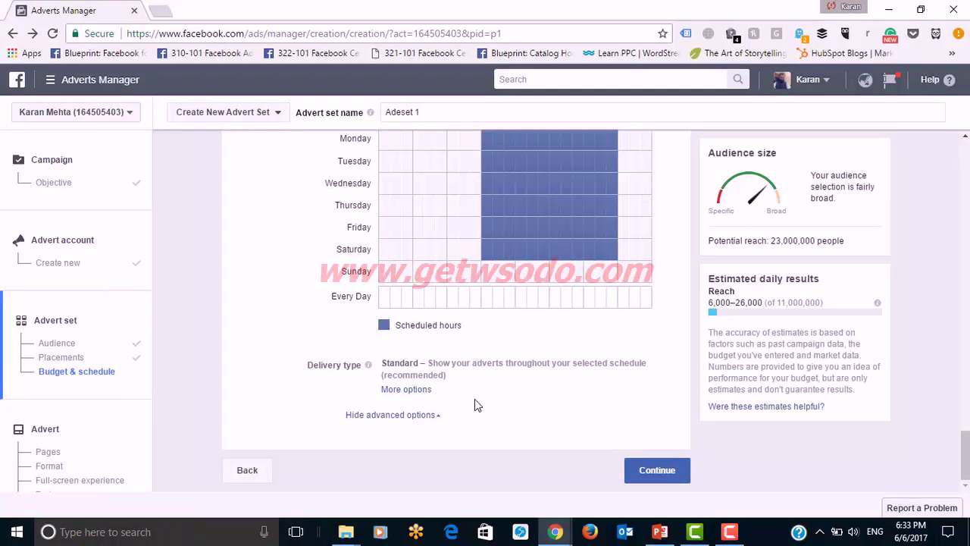
Keep Standard delivery type and continue to the Advert step.
click(407, 389)
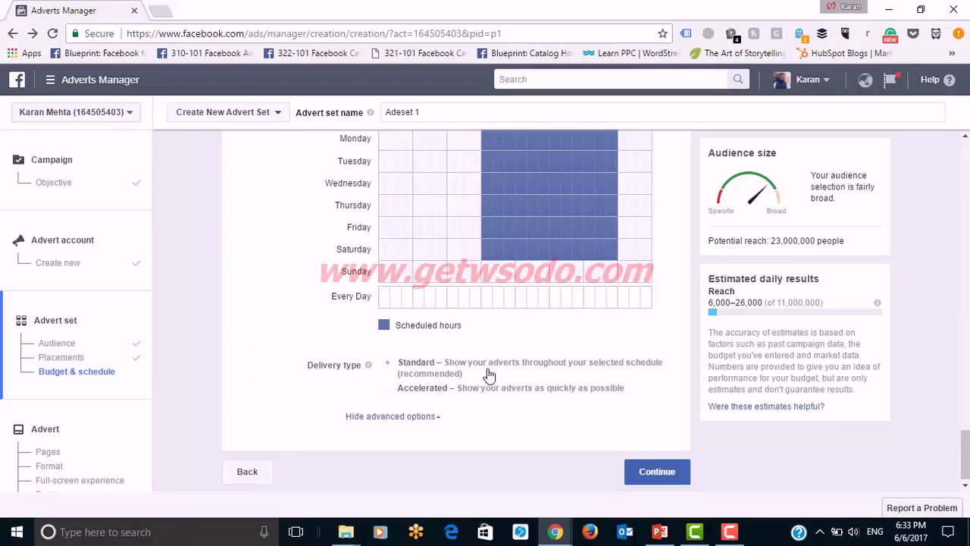
mouse_move(438, 391)
mouse_move(388, 393)
scroll(577, 414, down, 1)
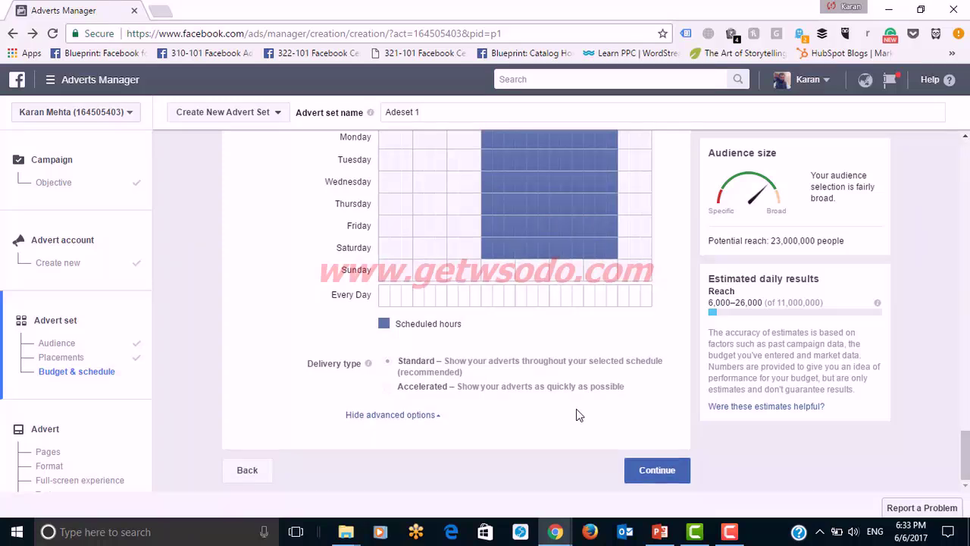
click(671, 471)
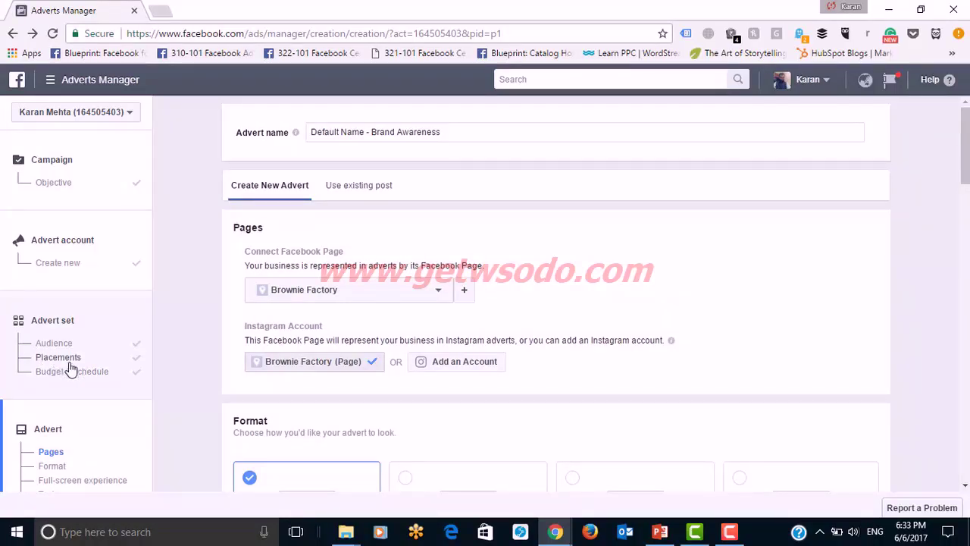
Choose Digital Vidya as the advert's connected Facebook Page.
scroll(594, 304, down, 2)
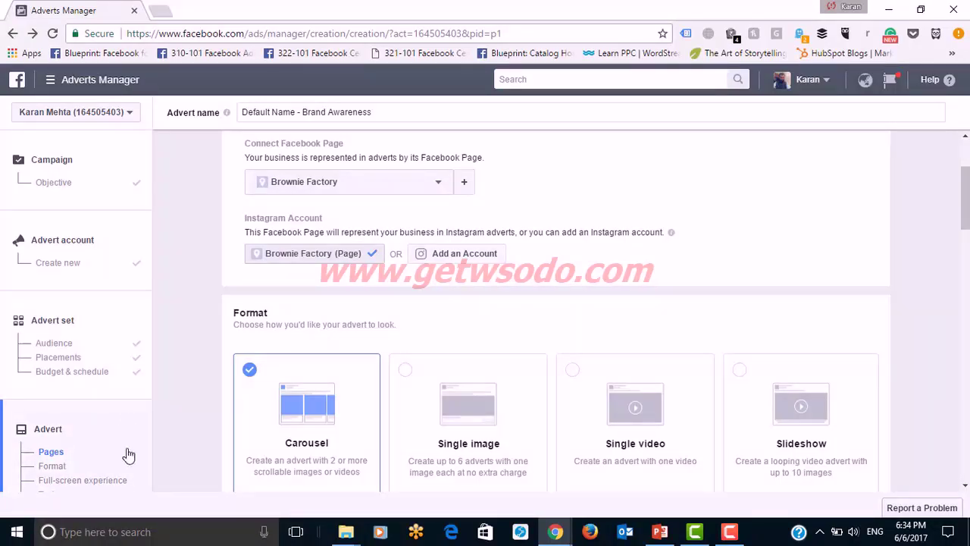
click(392, 188)
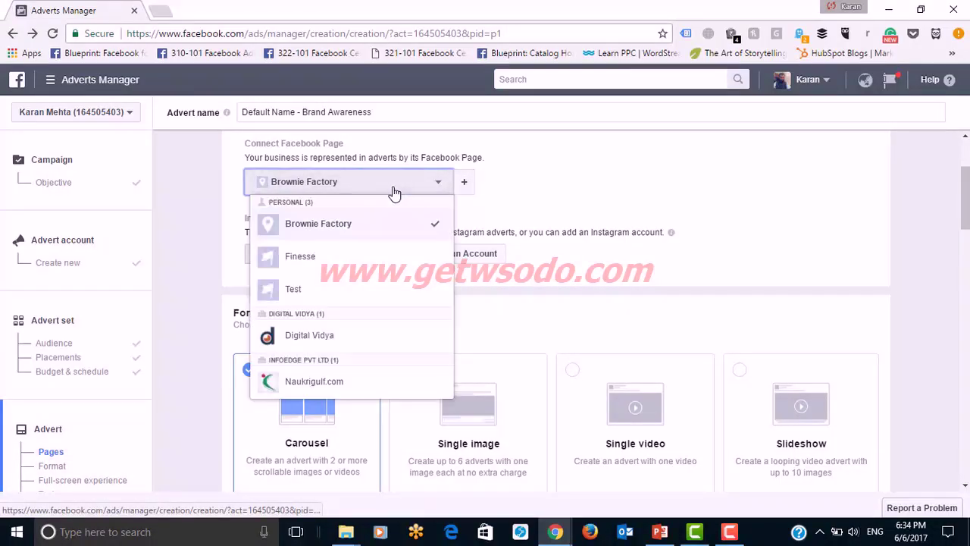
click(373, 347)
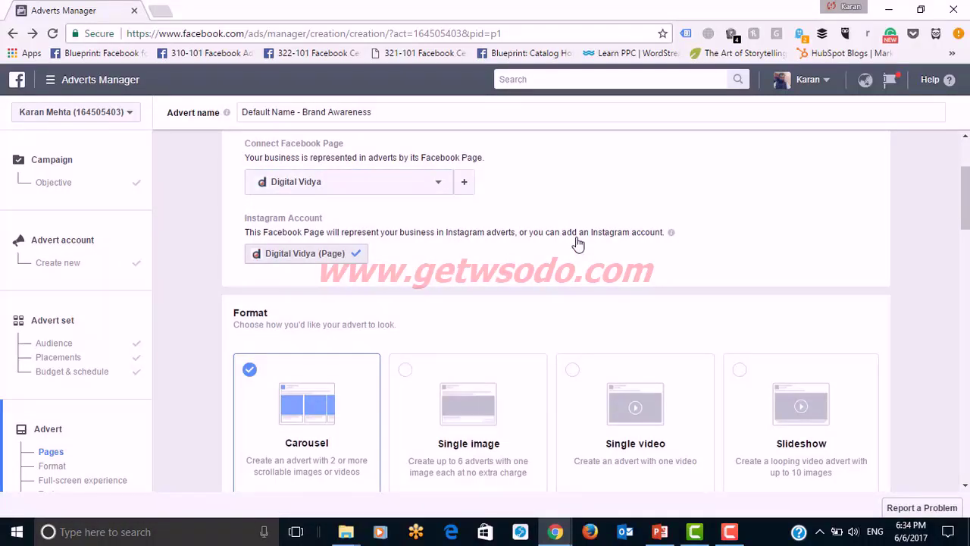
scroll(455, 275, down, 3)
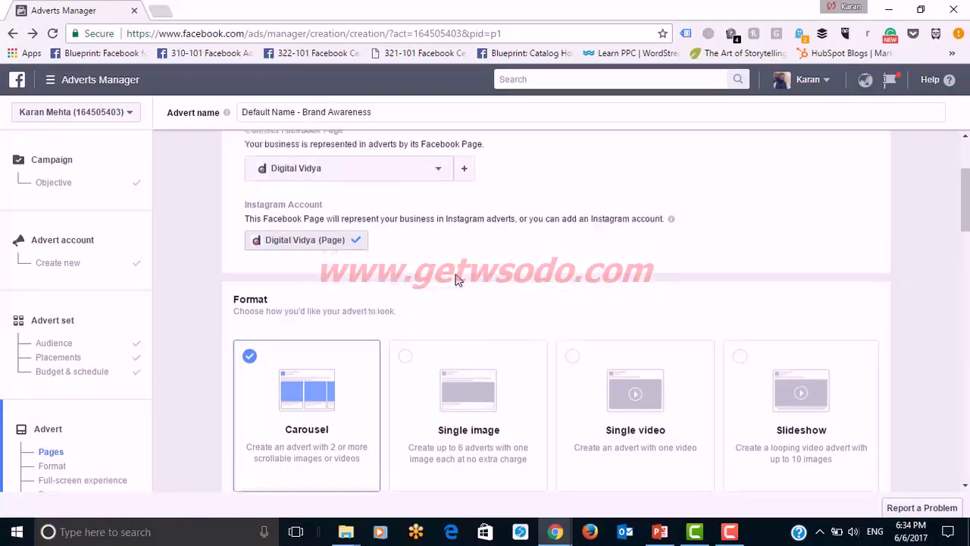
scroll(457, 281, up, 1)
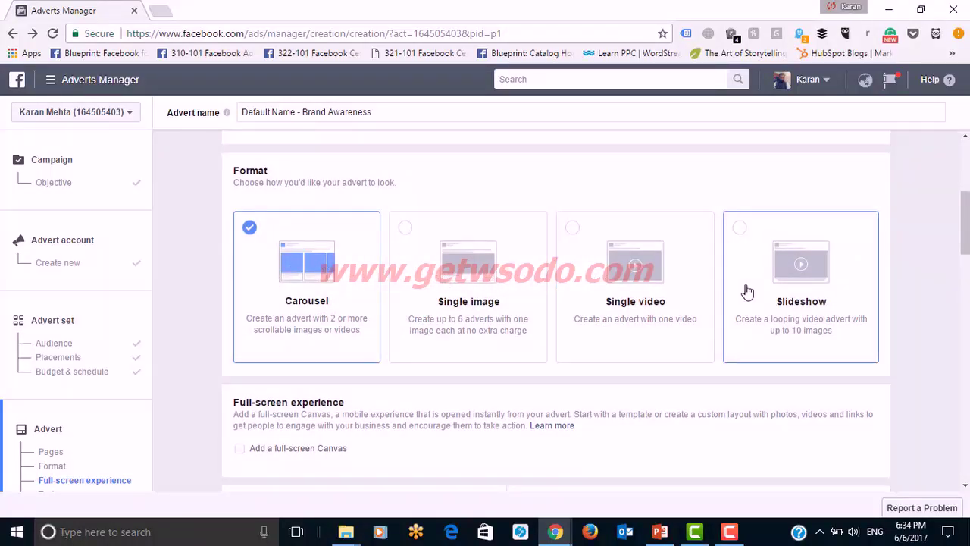
Pick the Single image format, keeping the one 851 × 315 image.
click(409, 232)
scroll(790, 295, down, 1)
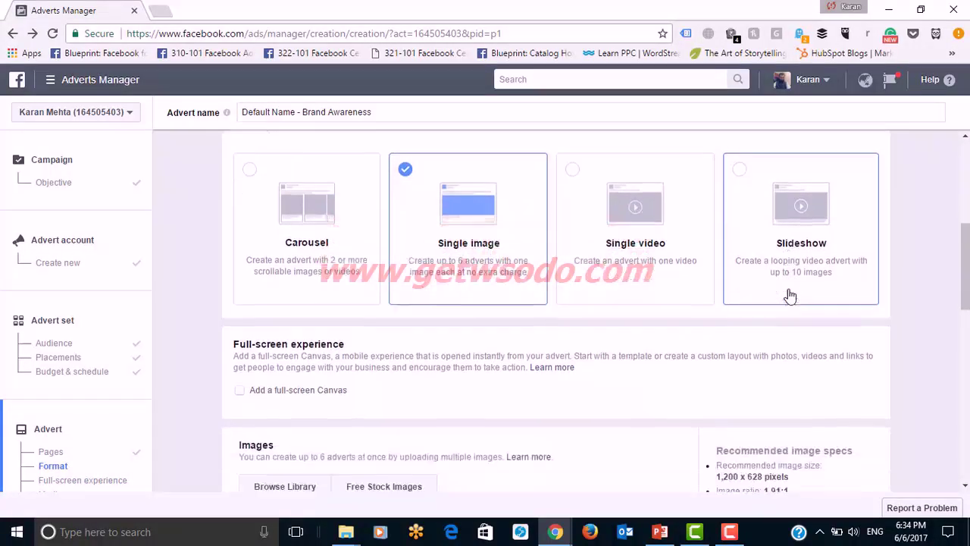
scroll(390, 357, down, 2)
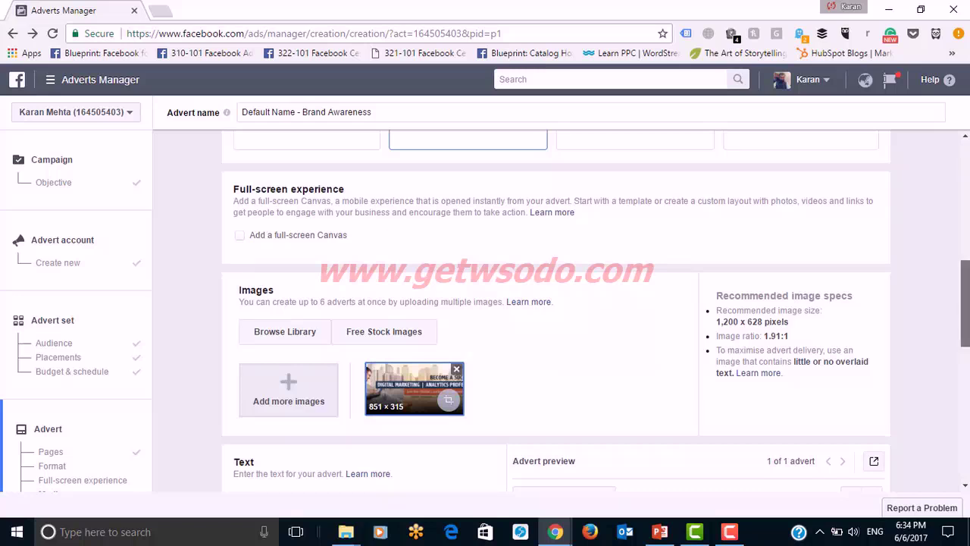
drag(965, 303, 965, 341)
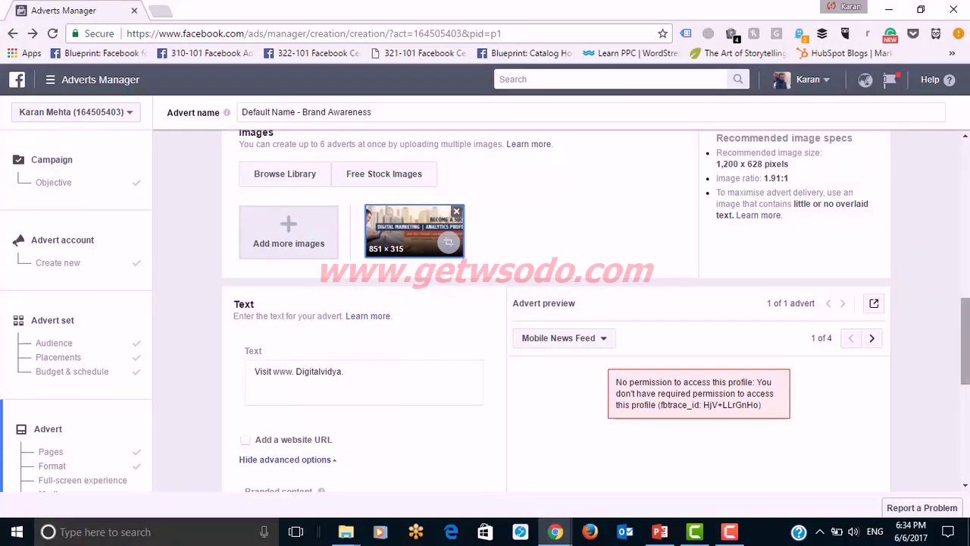
Upload Background.jpg (2048 × 1458) as the advert's second image.
click(286, 242)
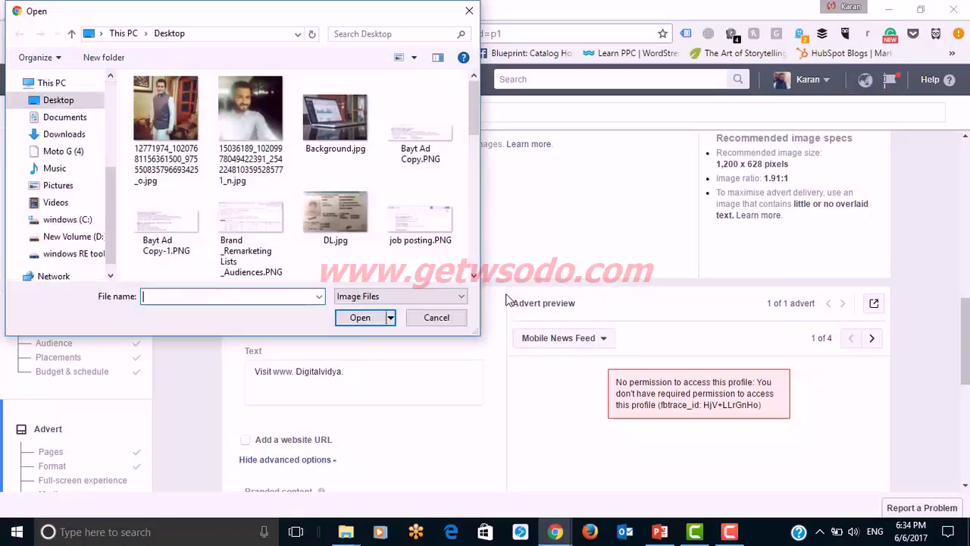
click(335, 118)
click(360, 317)
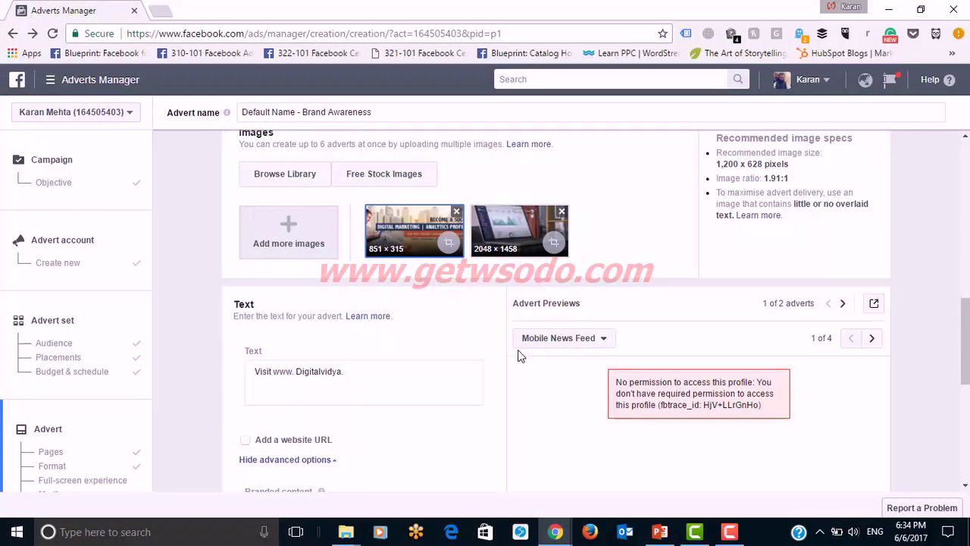
scroll(411, 379, down, 2)
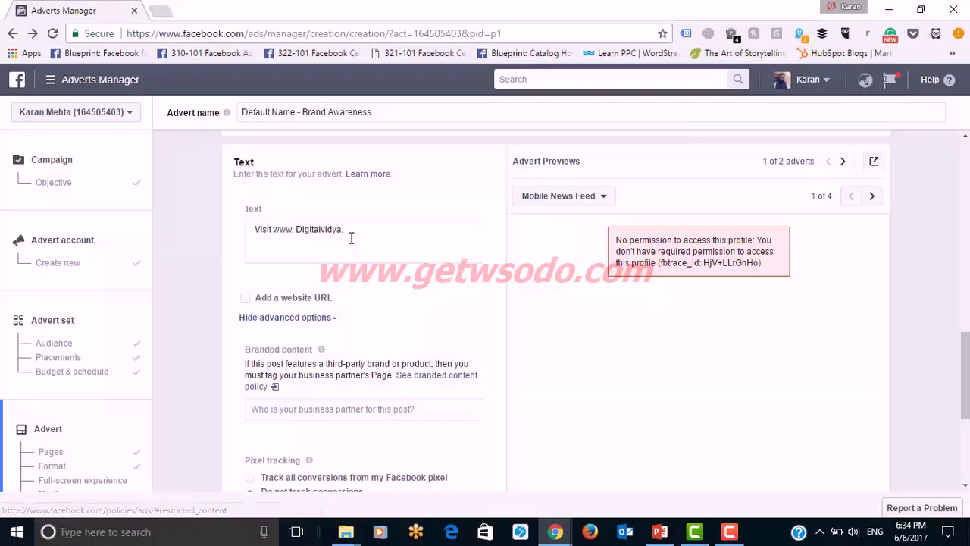
Select the advert's existing text in the Text box.
click(304, 240)
drag(265, 233, 377, 243)
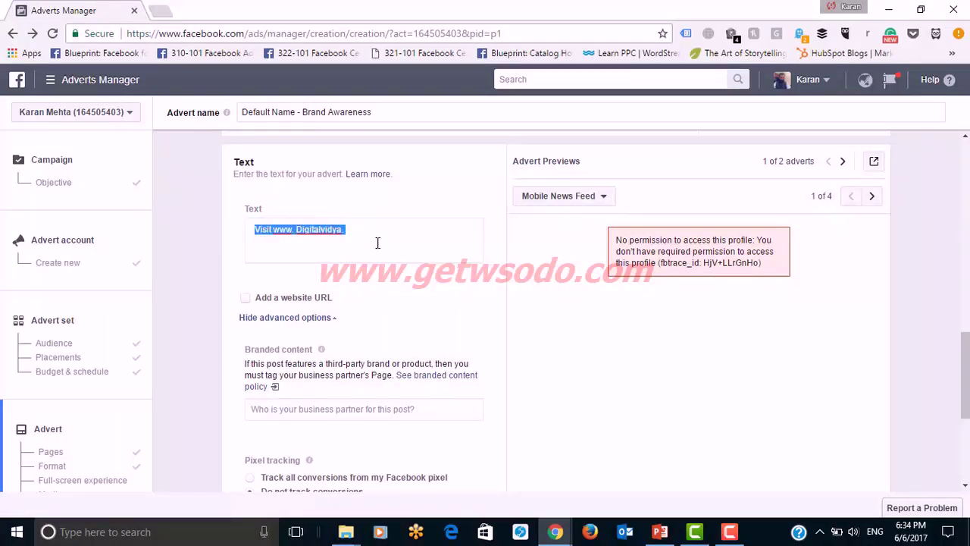
click(377, 242)
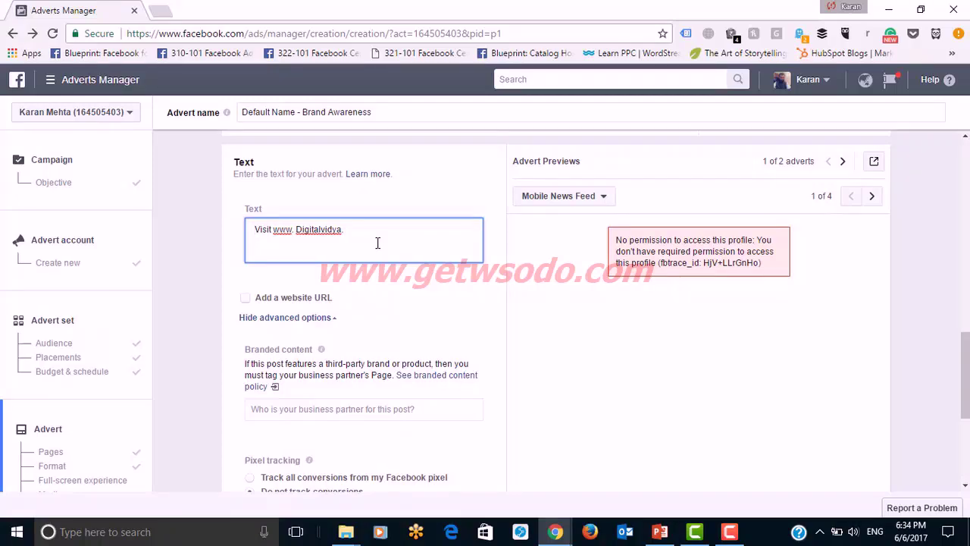
scroll(409, 267, up, 10)
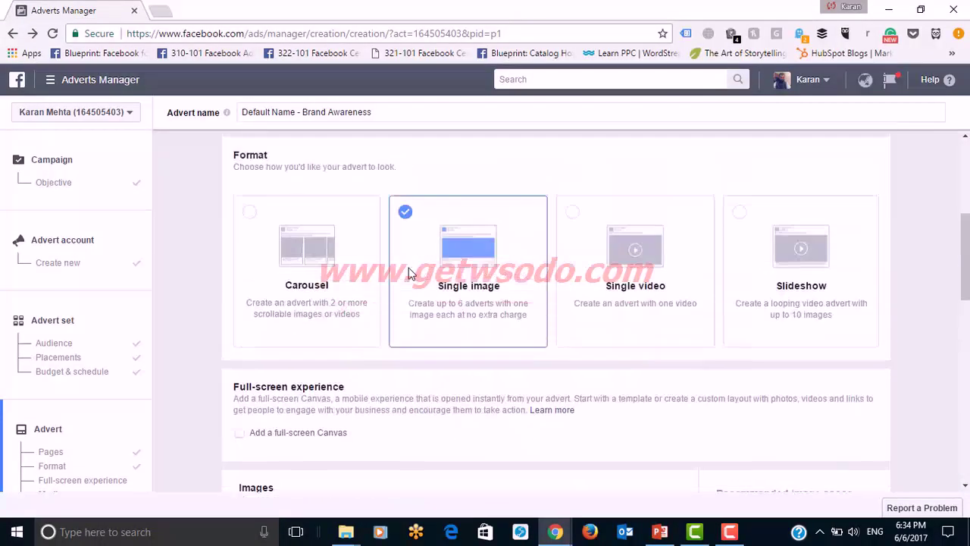
scroll(409, 274, up, 2)
Pick Brownie Factory as the Facebook Page, preview the second-image advert and select its text.
click(381, 292)
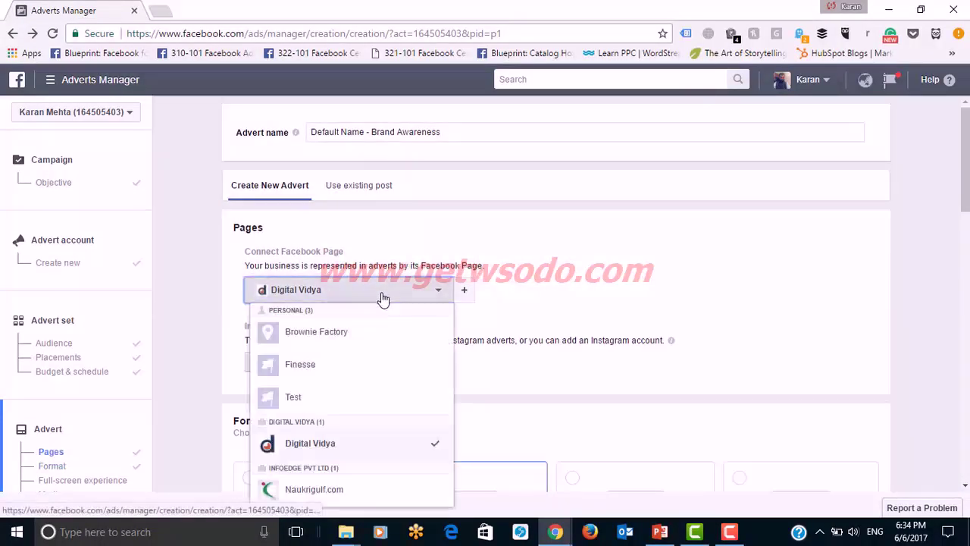
click(381, 345)
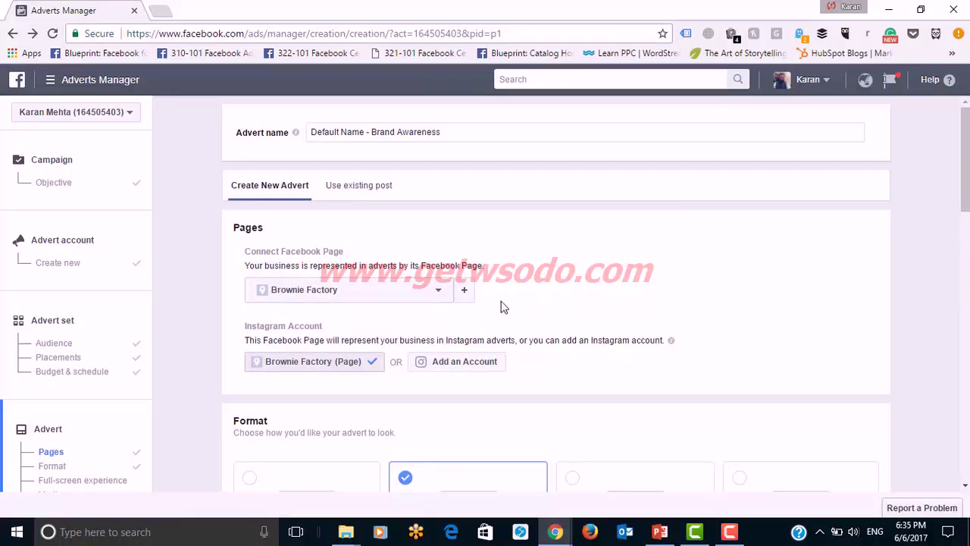
scroll(501, 307, down, 1)
scroll(501, 307, down, 7)
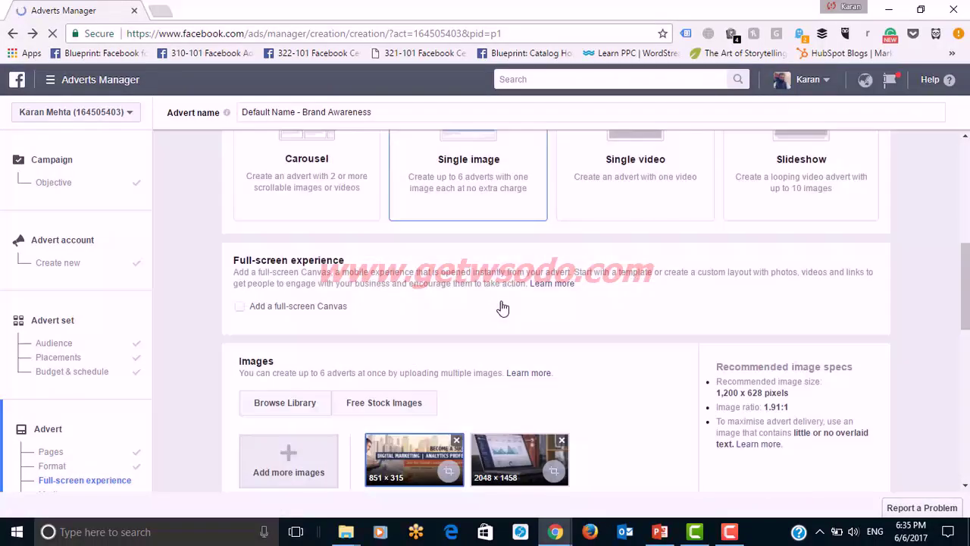
scroll(501, 300, down, 1)
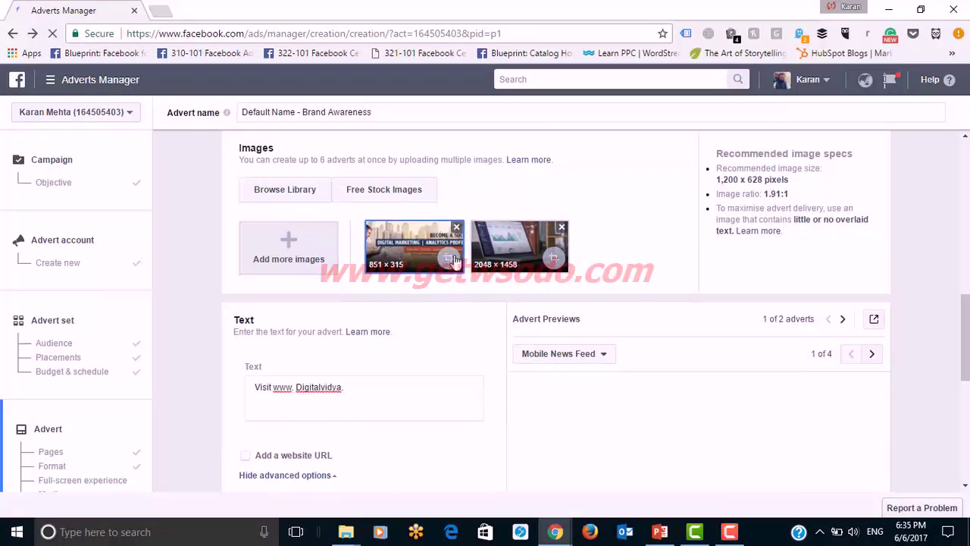
click(500, 251)
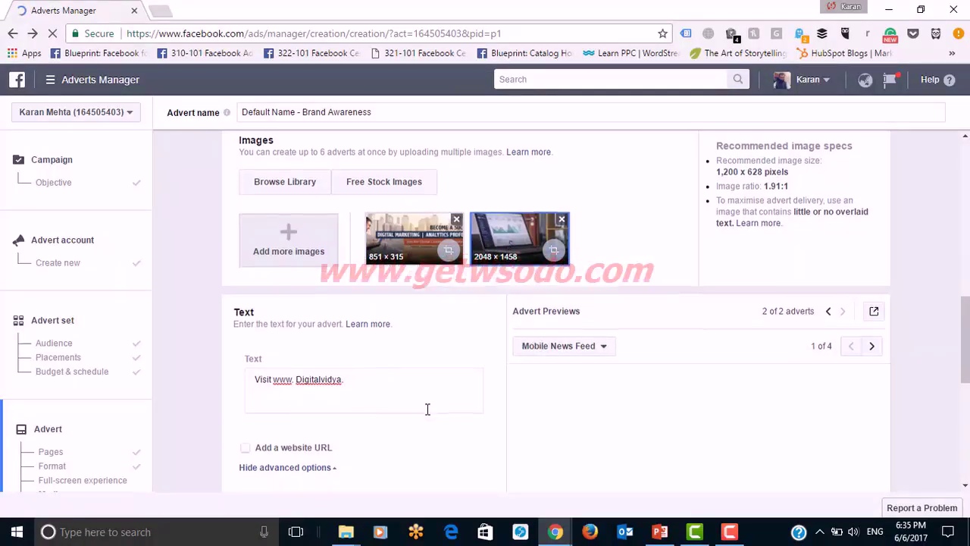
scroll(427, 407, down, 2)
drag(343, 245, 247, 243)
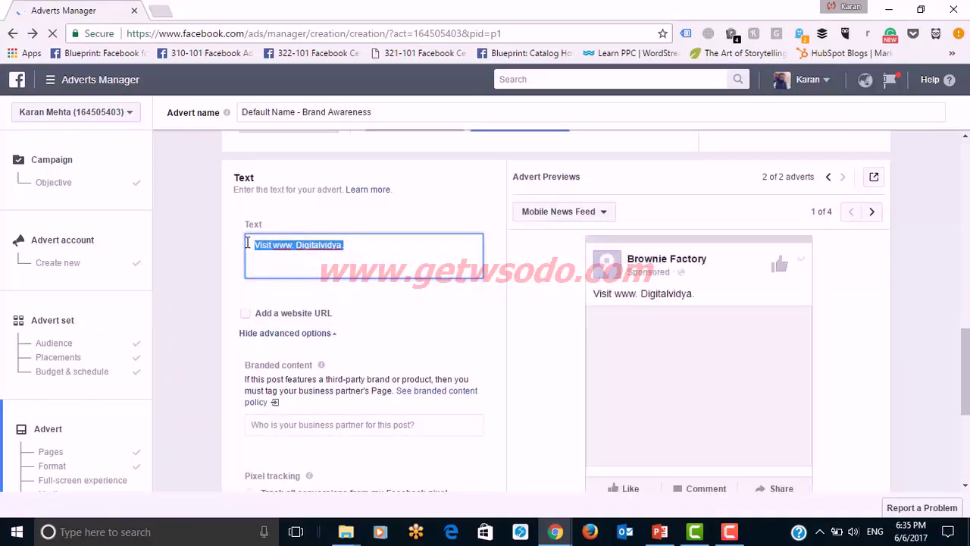
Overwrite the selected advert text with 'India's best digital marketing training company.', fixing typos.
text(S)
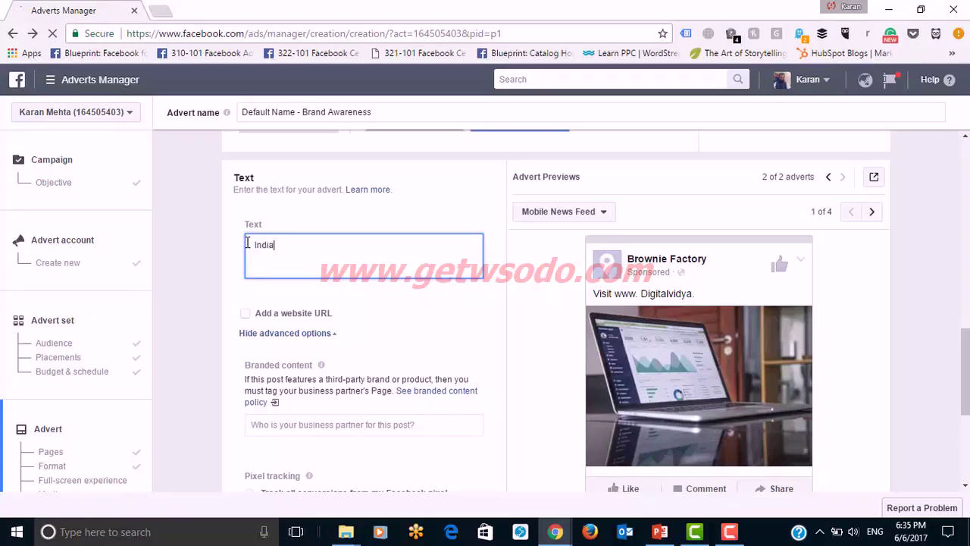
text('s )
text(best )
text(online)
key(BackSpace)
key(BackSpace)
key(BackSpace)
key(BackSpace)
key(BackSpace)
key(BackSpace)
key(BackSpace)
key(BackSpace)
text(digital mark)
text(eyi)
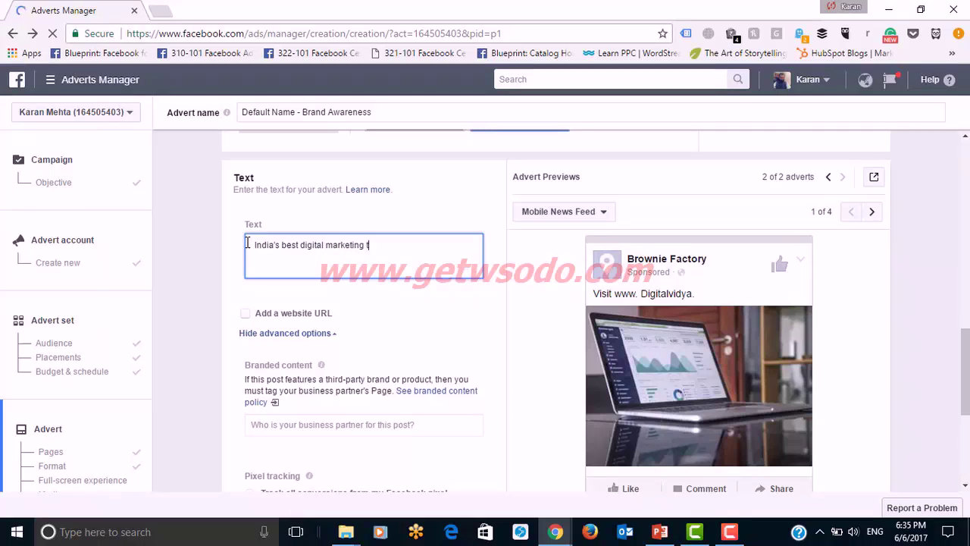
text(ompany)
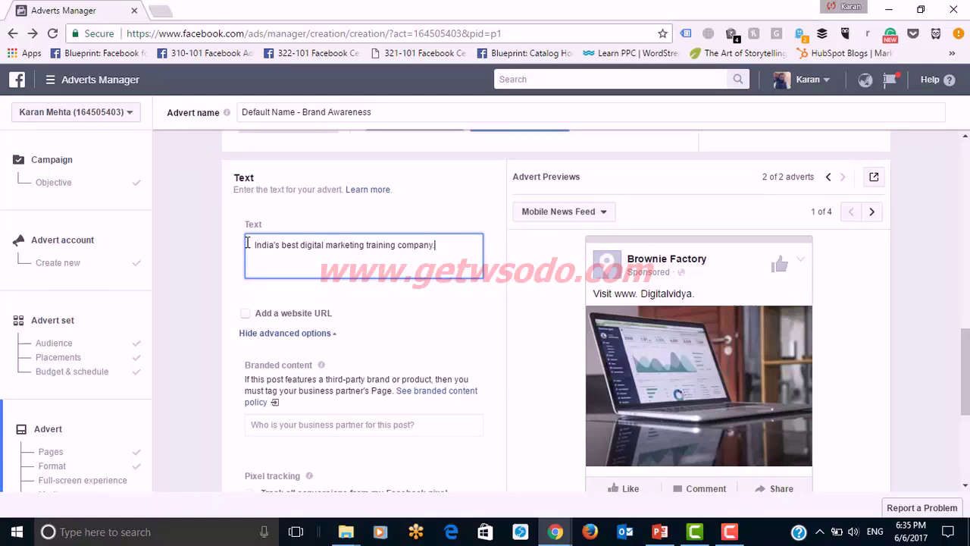
text(.)
scroll(349, 343, down, 1)
scroll(349, 343, down, 1)
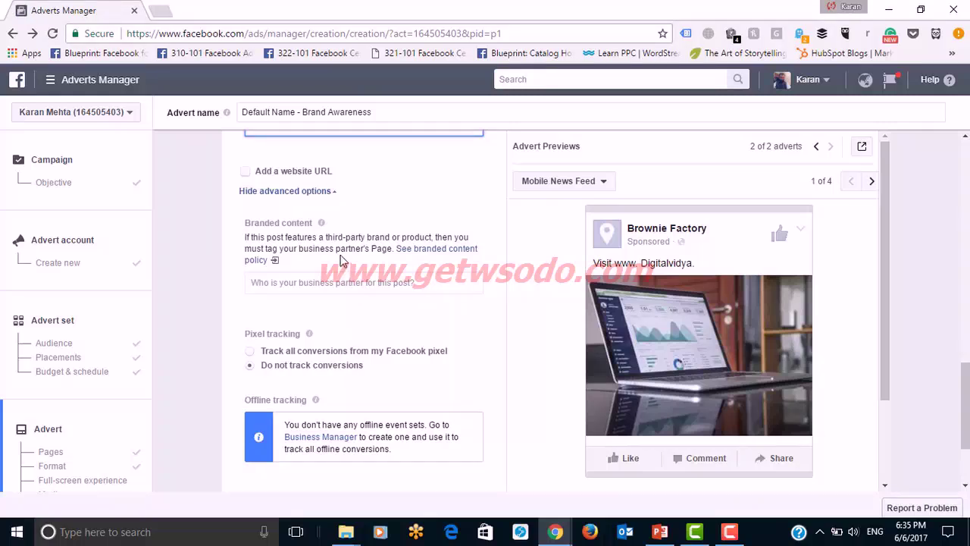
scroll(336, 221, up, 1)
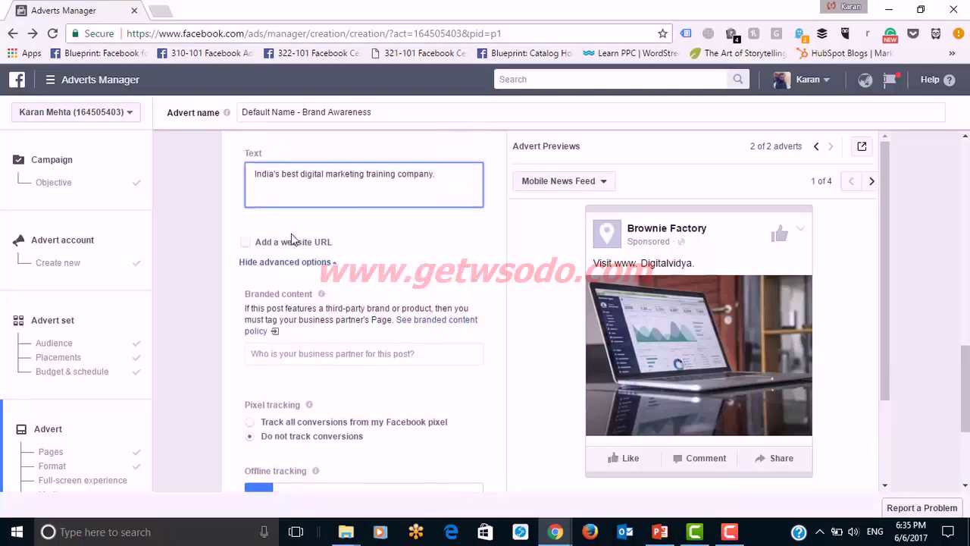
click(244, 244)
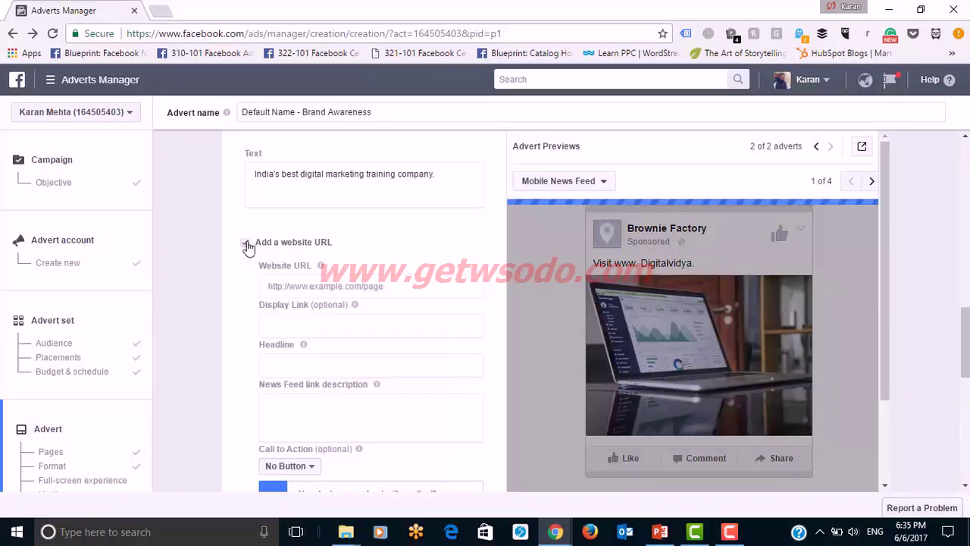
click(321, 243)
scroll(400, 268, down, 3)
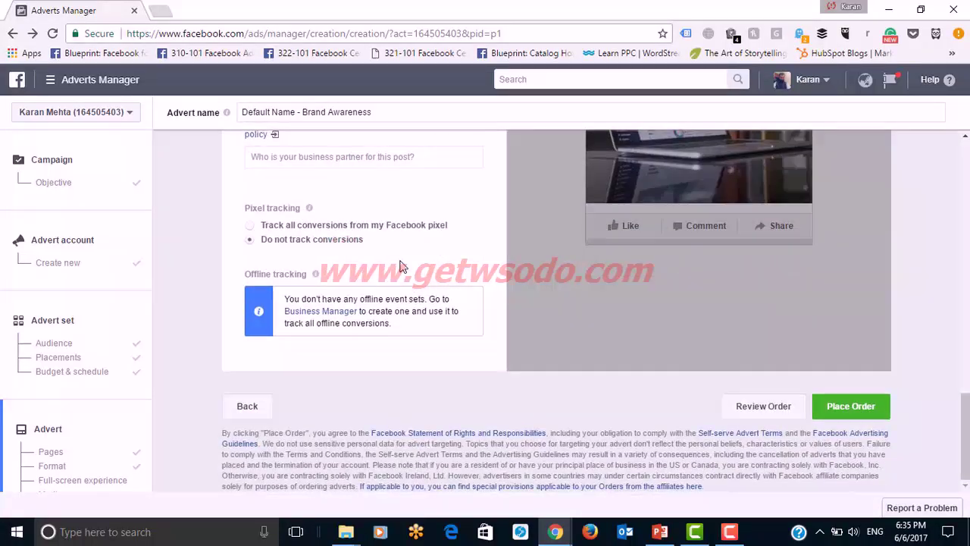
scroll(445, 346, up, 2)
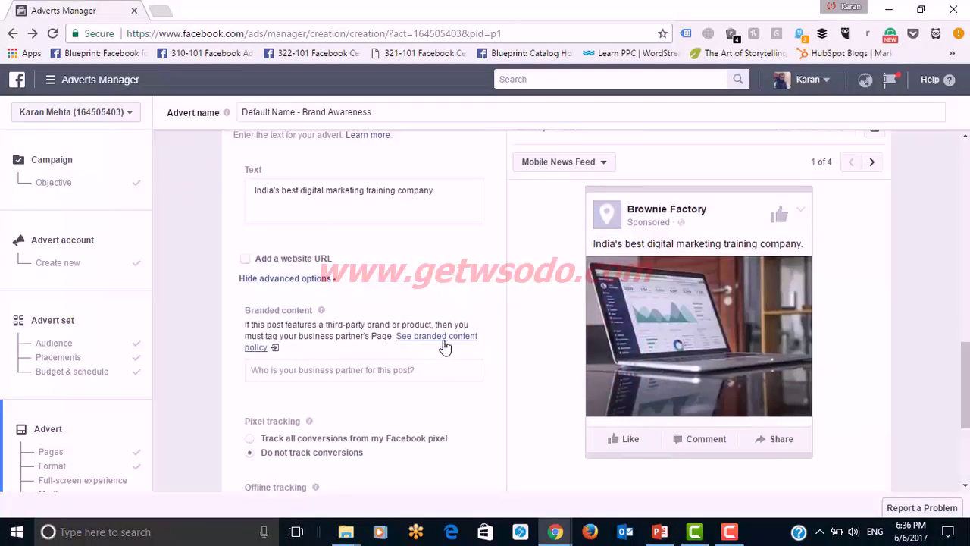
scroll(445, 346, down, 3)
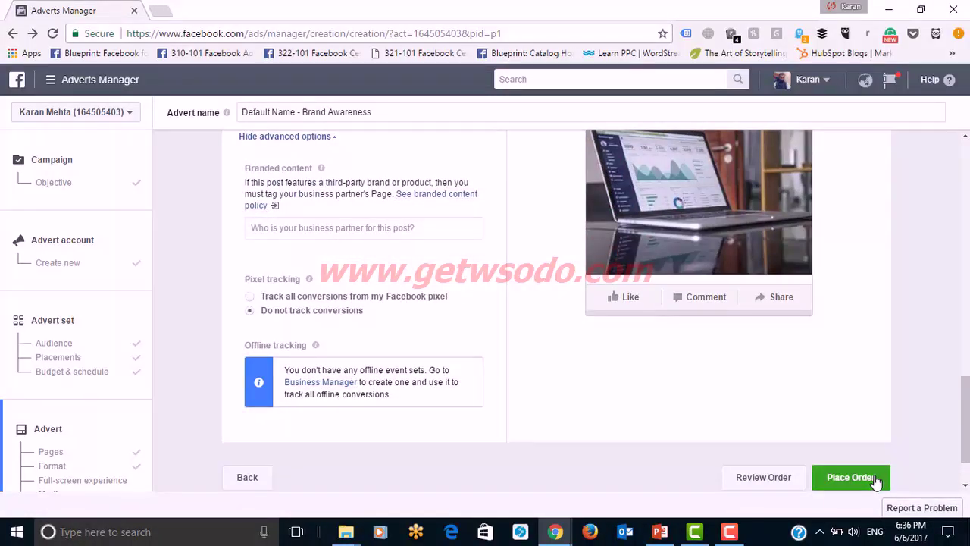